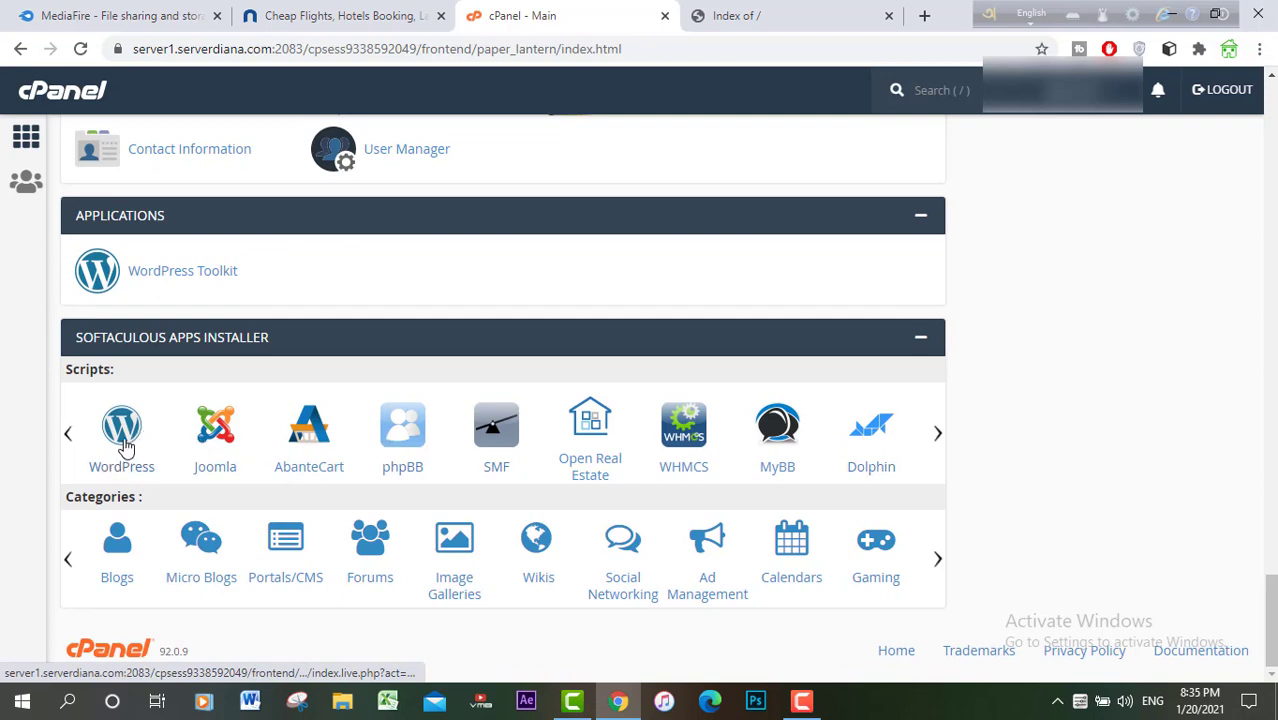
# Step: Open the WordPress script from cPanel's Softaculous Apps Installer
pyautogui.click(121, 438)
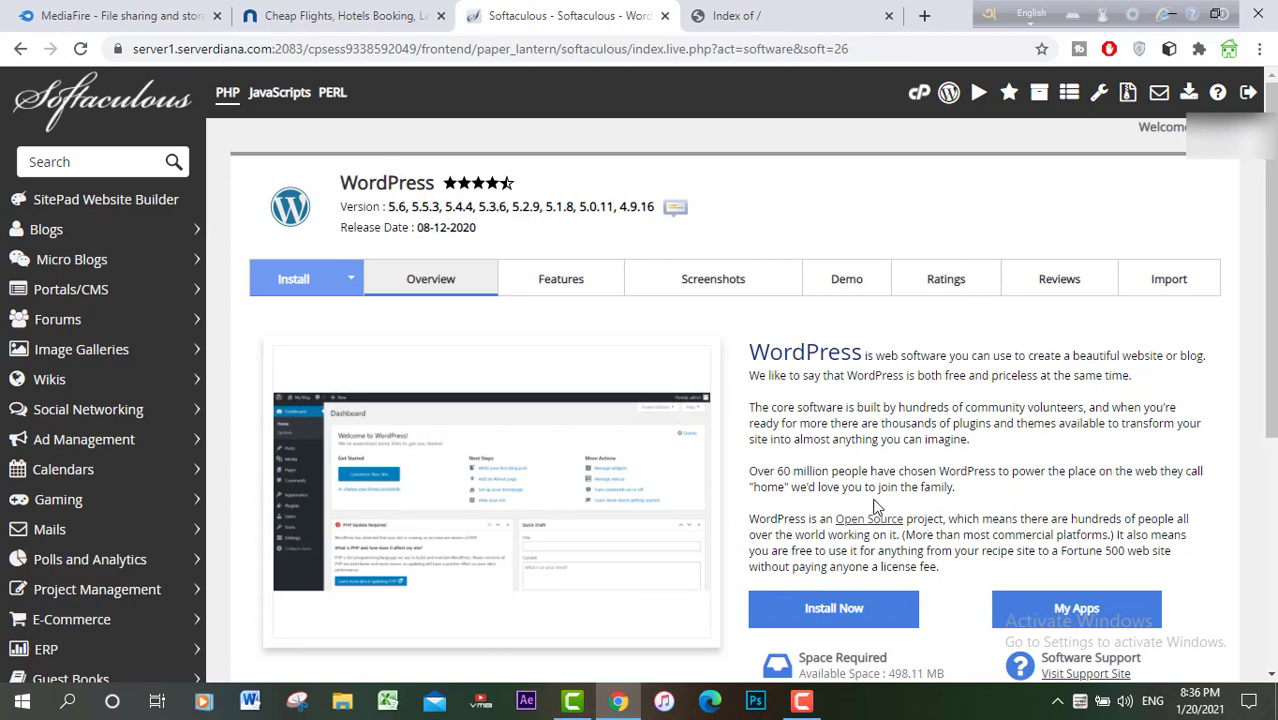
# Step: Reload the domain to confirm it lists only cgi-bin, then open the WordPress install form
pyautogui.click(764, 17)
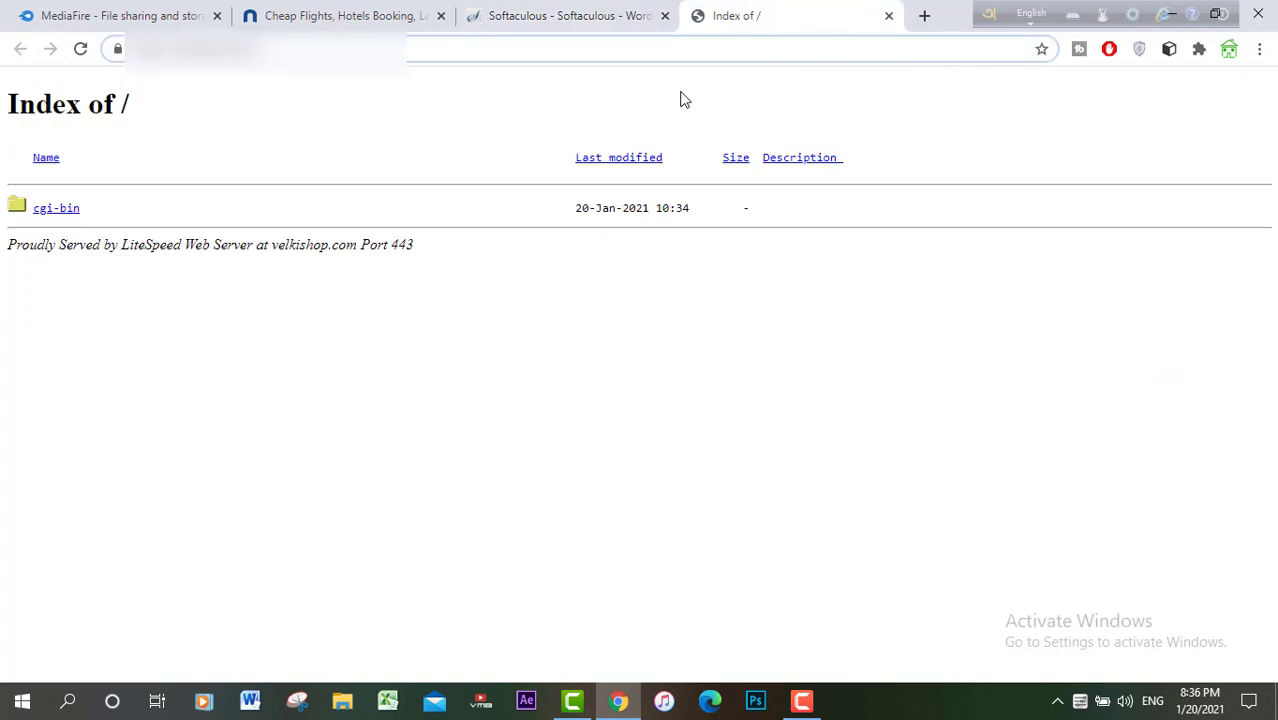
pyautogui.click(80, 50)
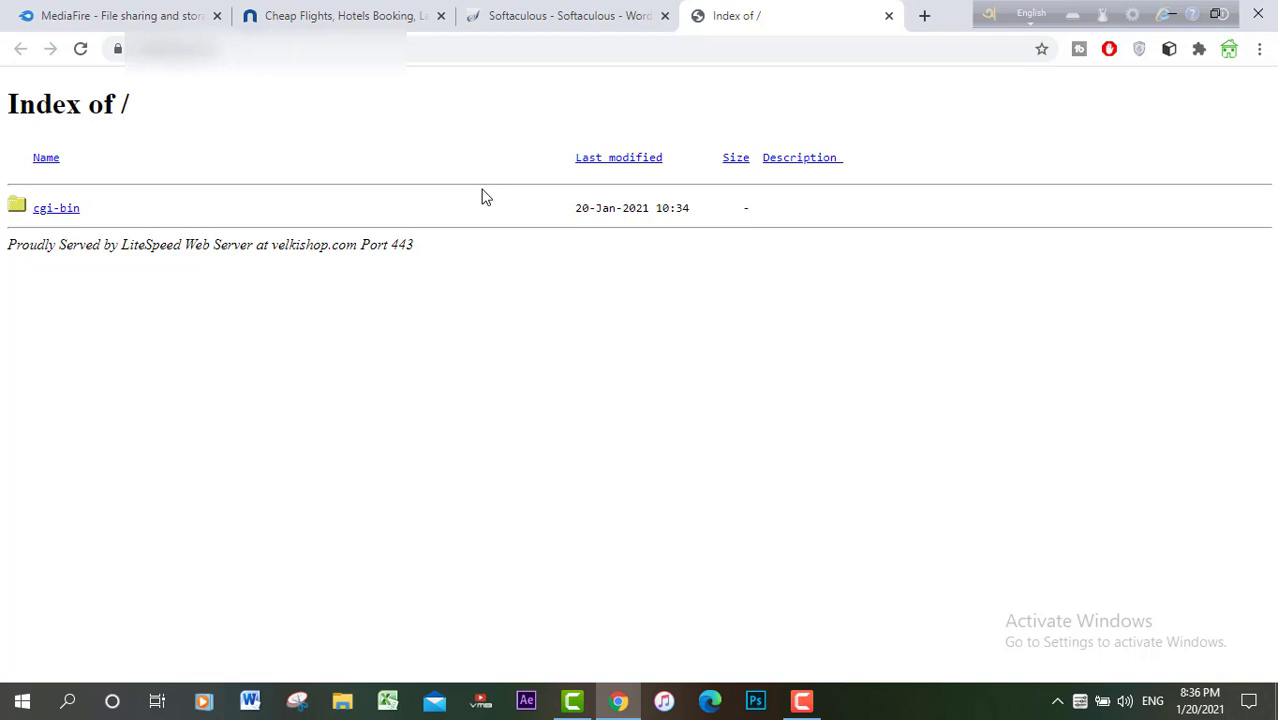
pyautogui.click(559, 12)
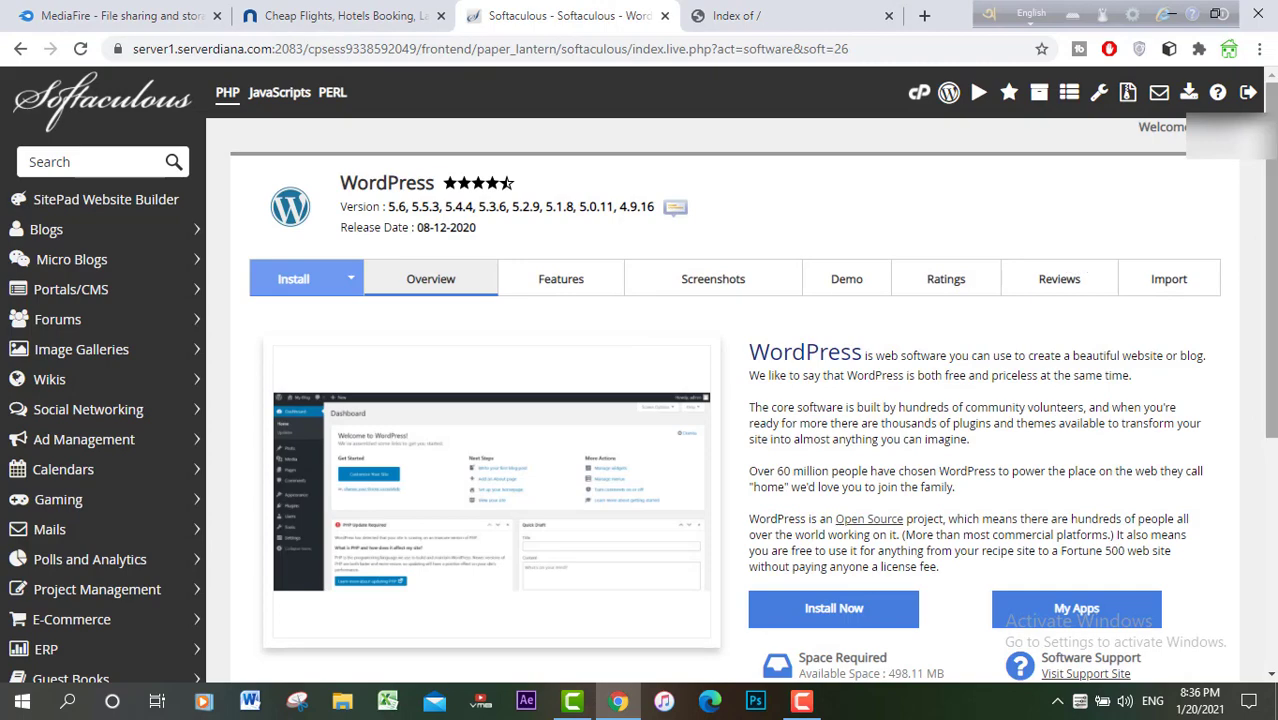
pyautogui.moveTo(1275, 345); pyautogui.dragTo(1268, 505)
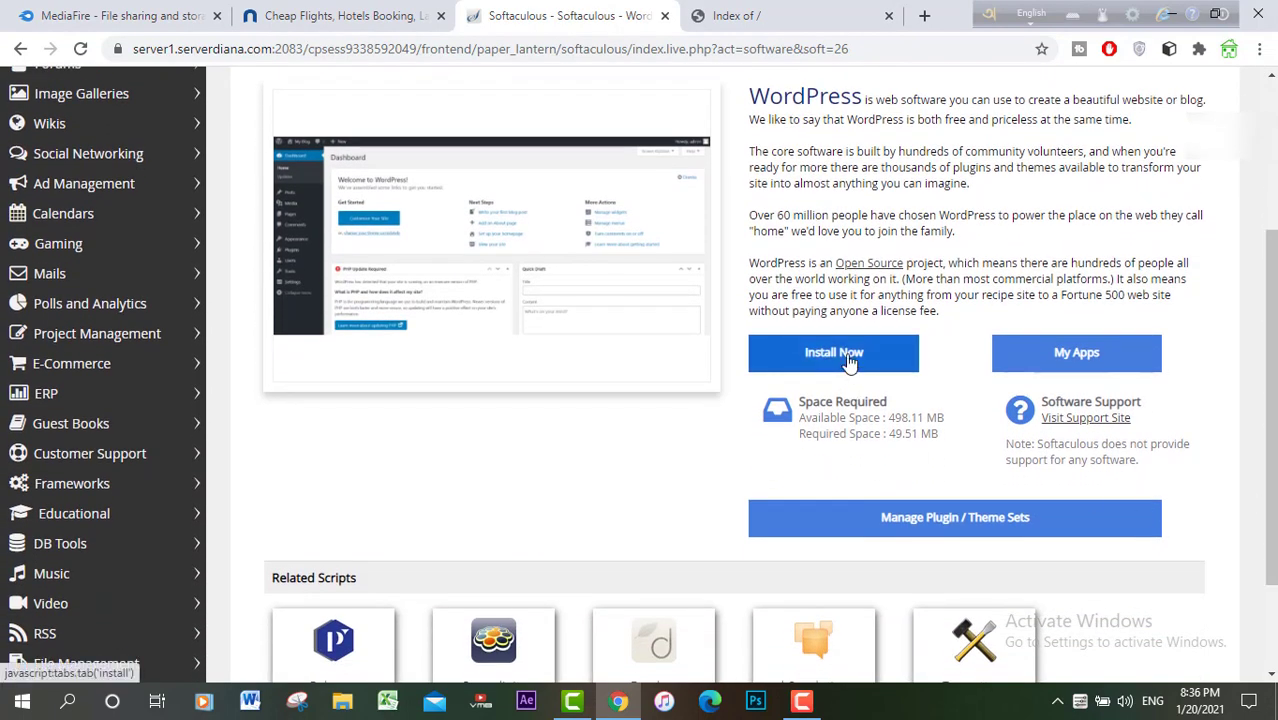
pyautogui.click(848, 360)
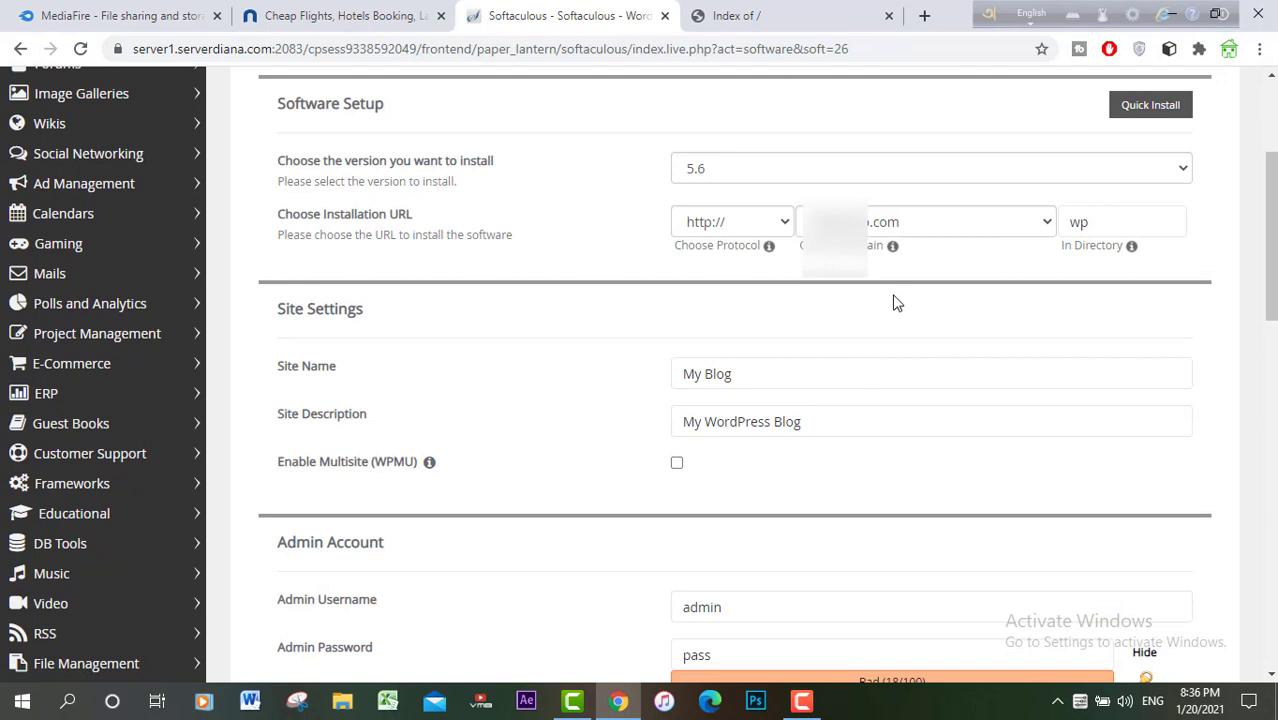
pyautogui.click(728, 222)
pyautogui.click(725, 262)
pyautogui.click(739, 174)
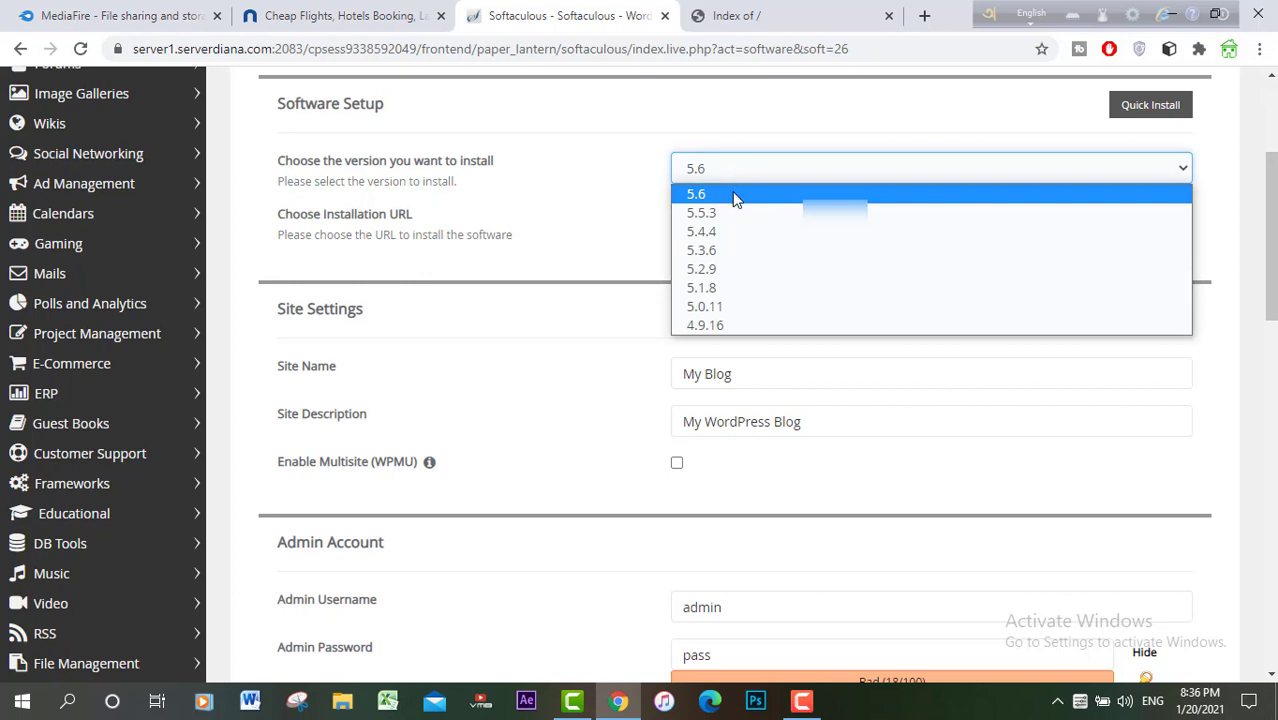
pyautogui.click(737, 195)
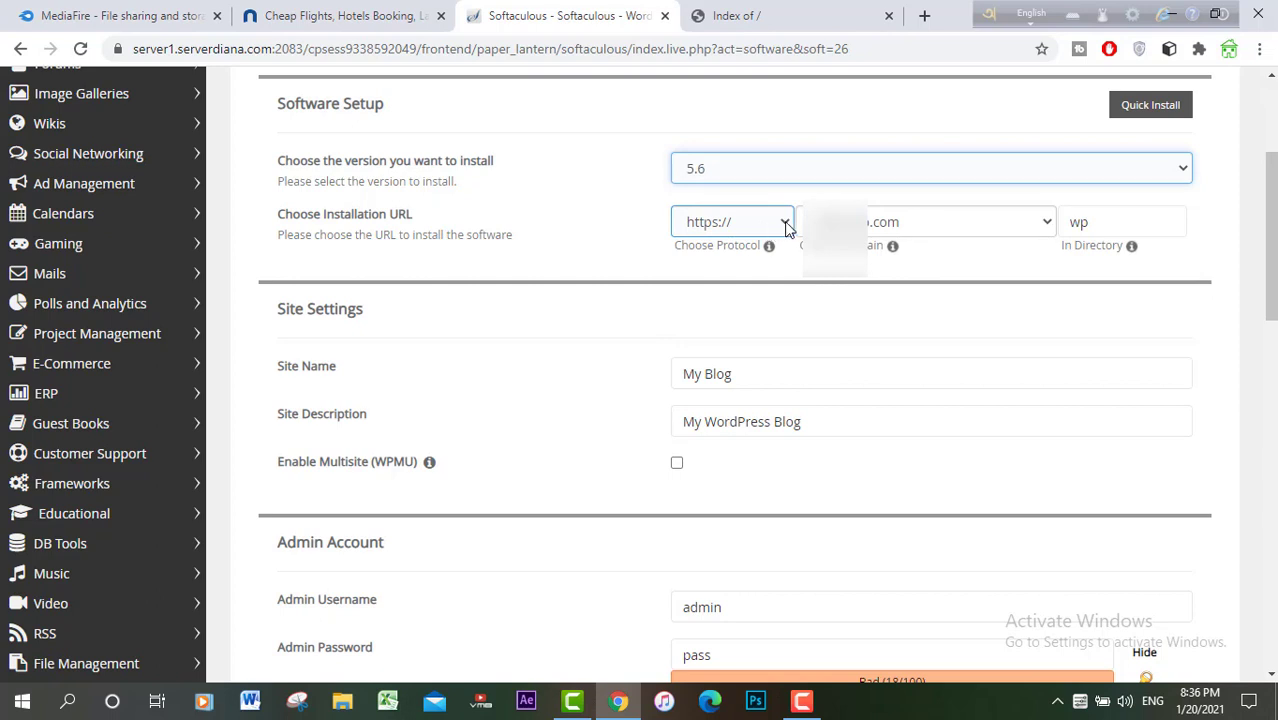
pyautogui.click(786, 225)
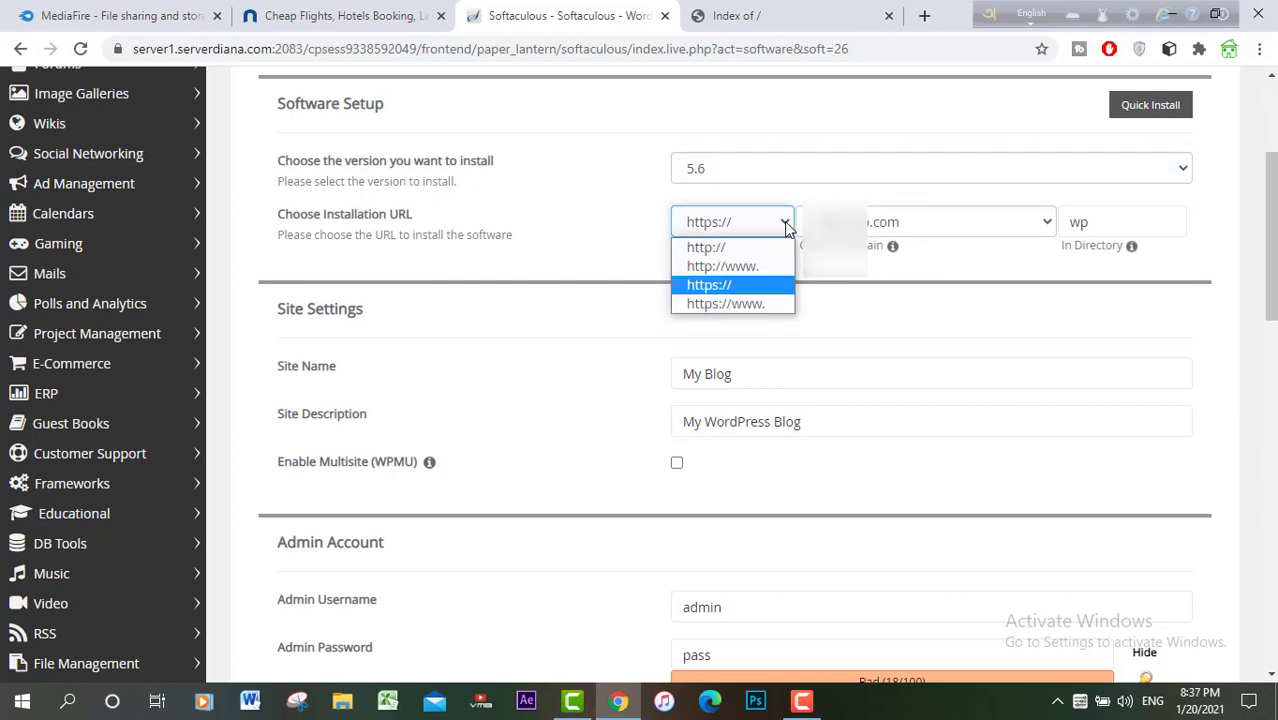
pyautogui.click(763, 286)
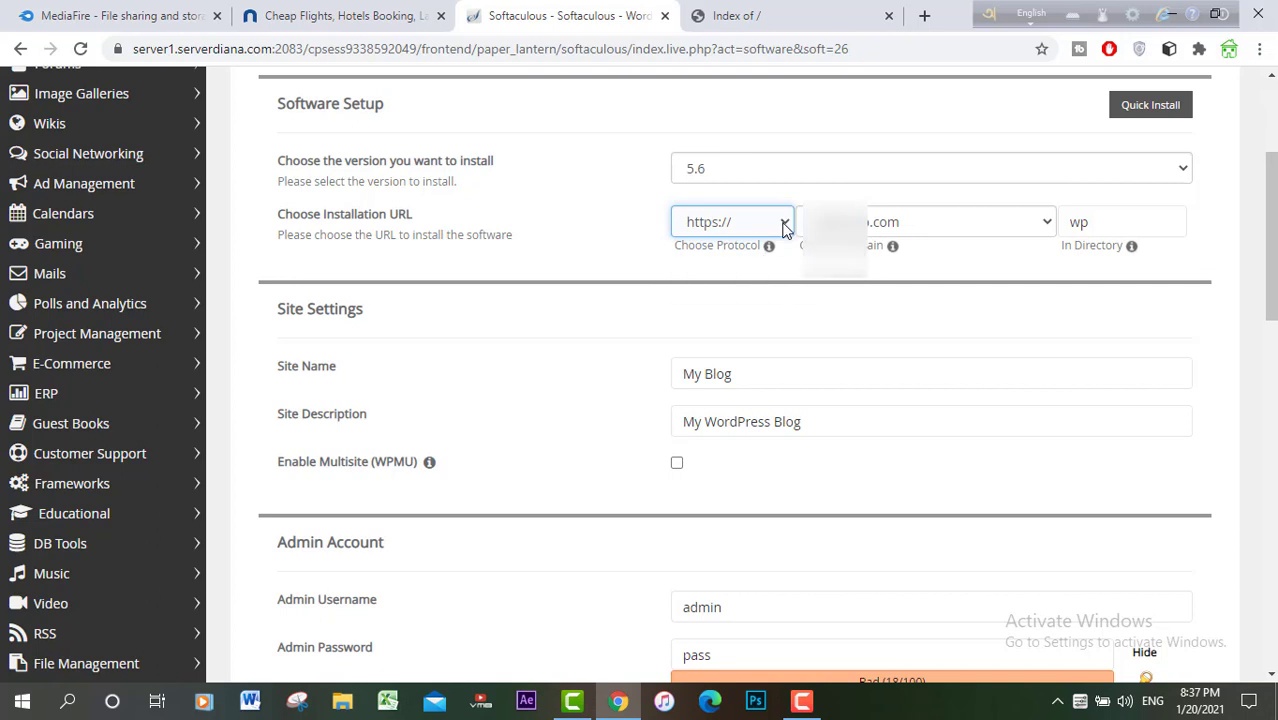
pyautogui.click(785, 228)
pyautogui.click(742, 248)
pyautogui.click(785, 226)
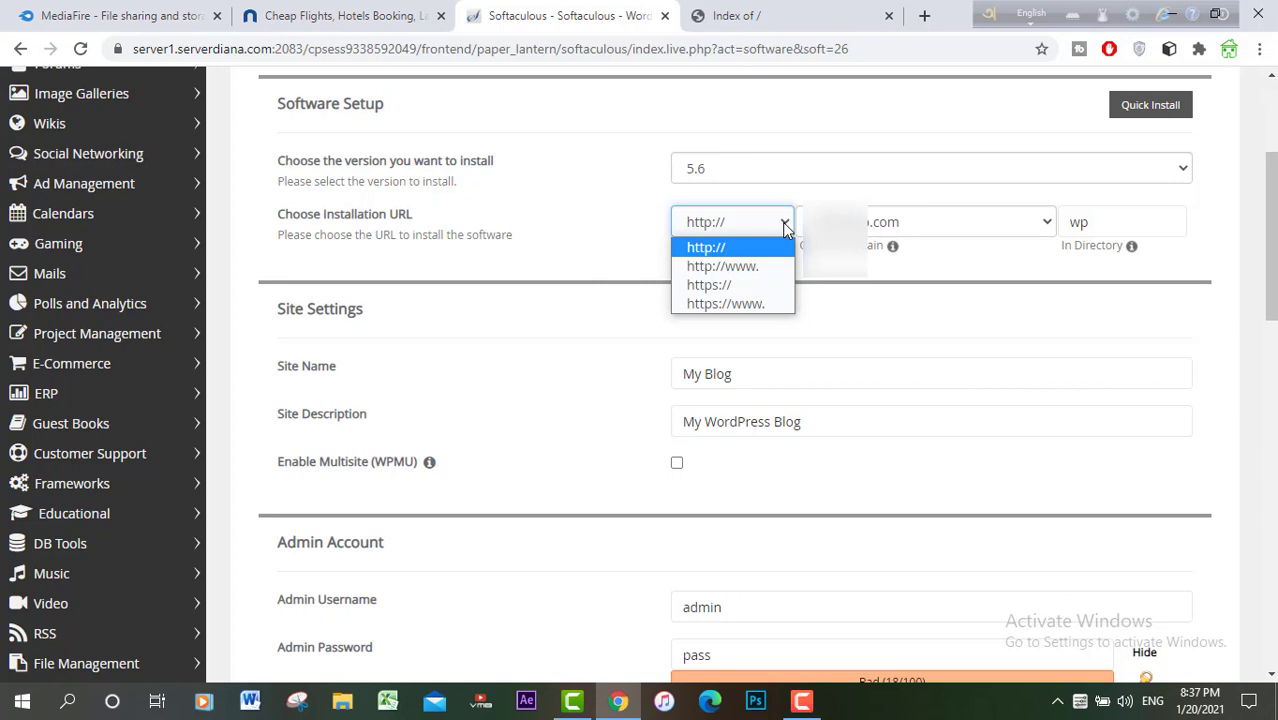
pyautogui.click(737, 286)
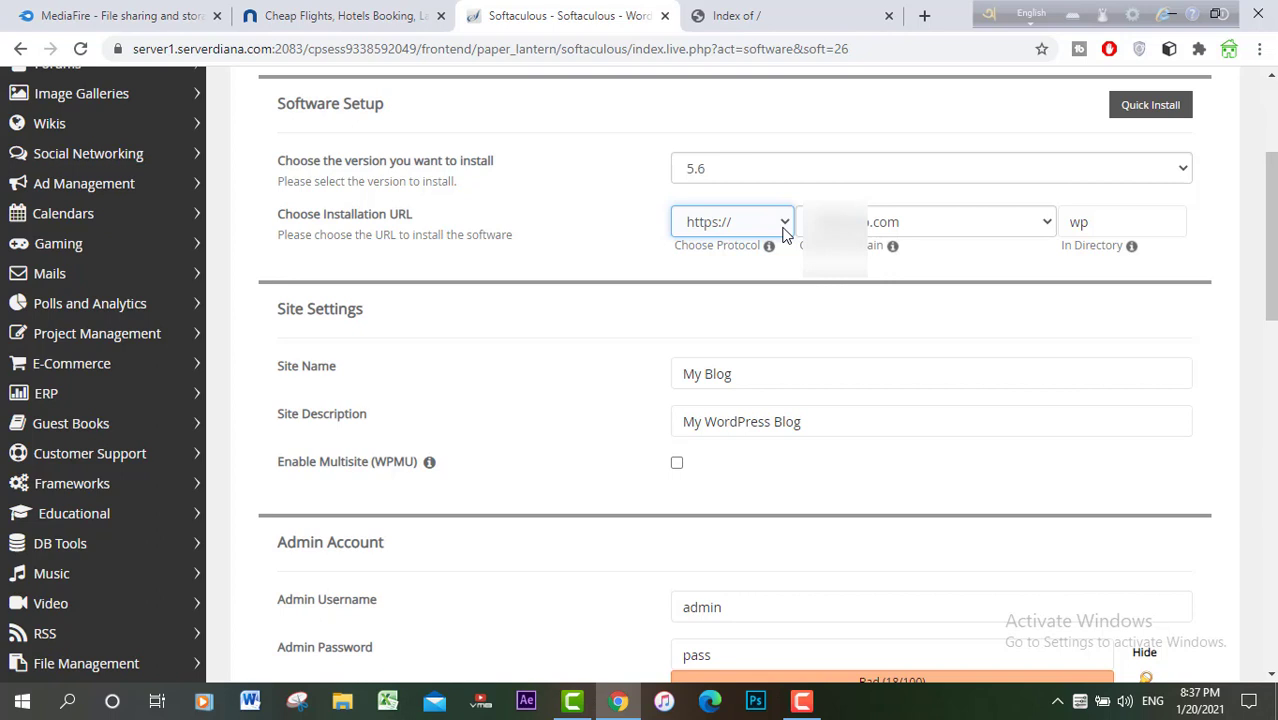
pyautogui.click(785, 225)
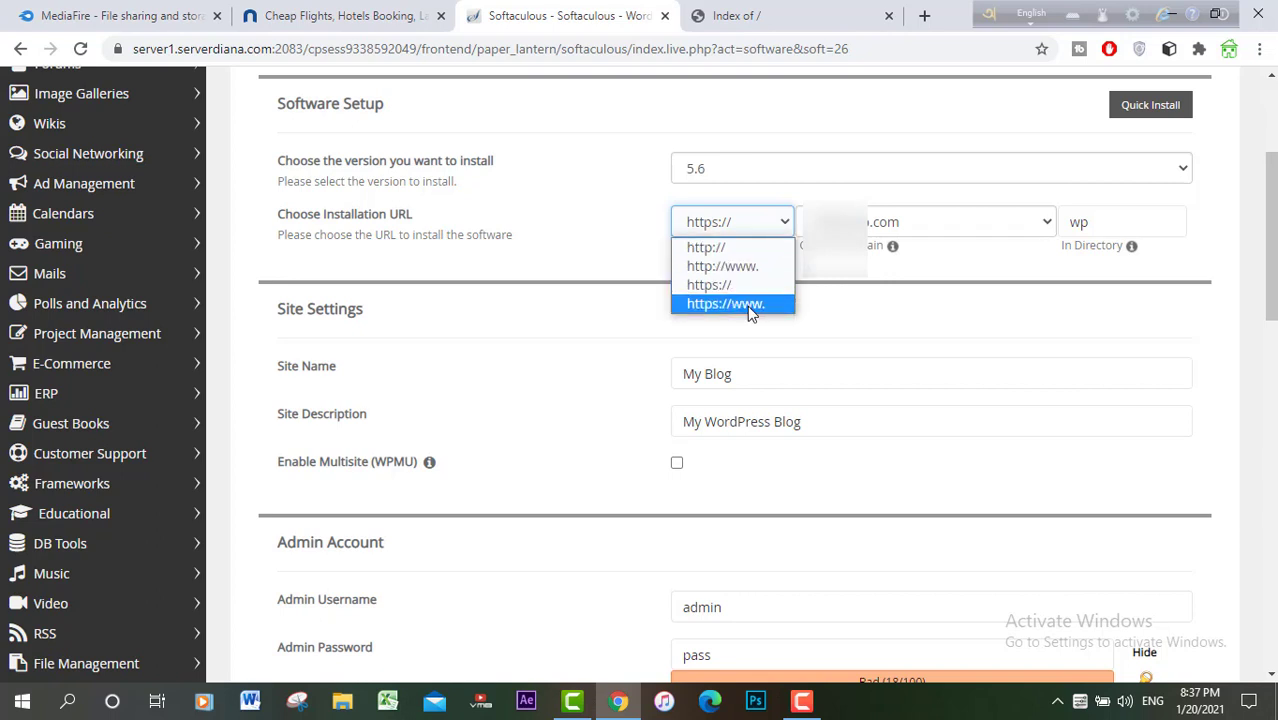
pyautogui.click(751, 304)
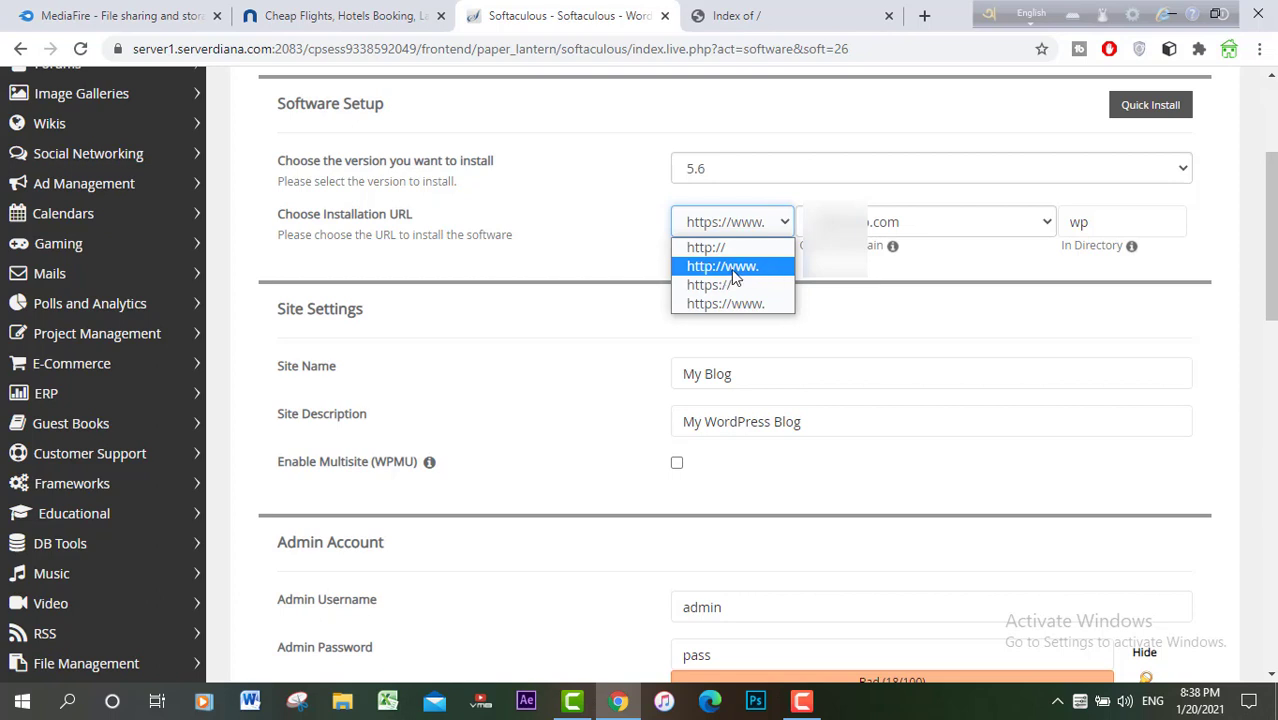
pyautogui.click(733, 268)
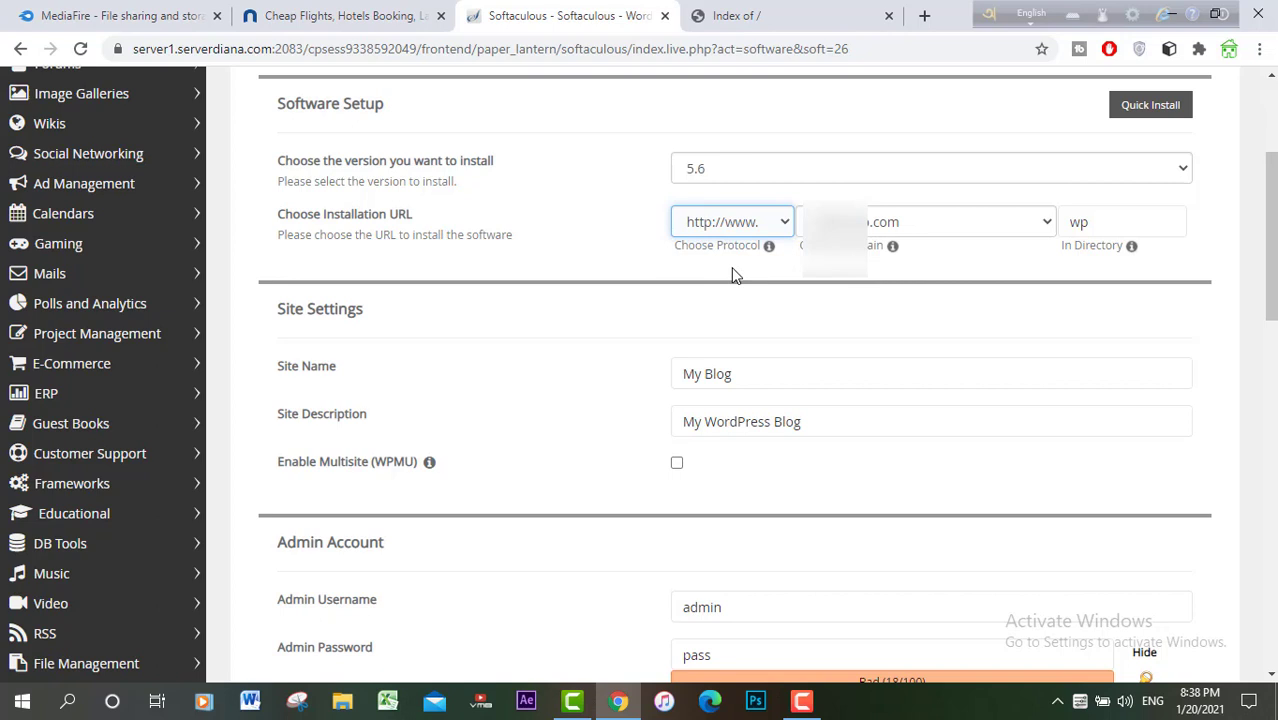
pyautogui.click(784, 226)
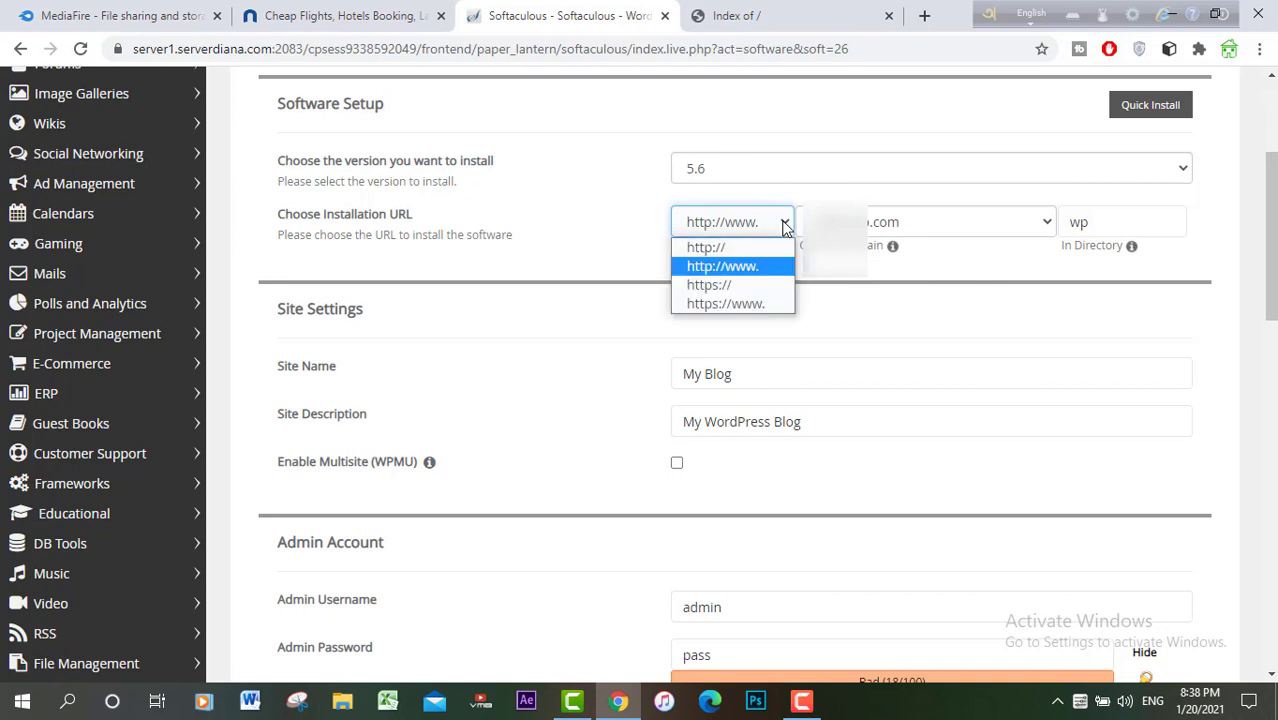
pyautogui.click(759, 302)
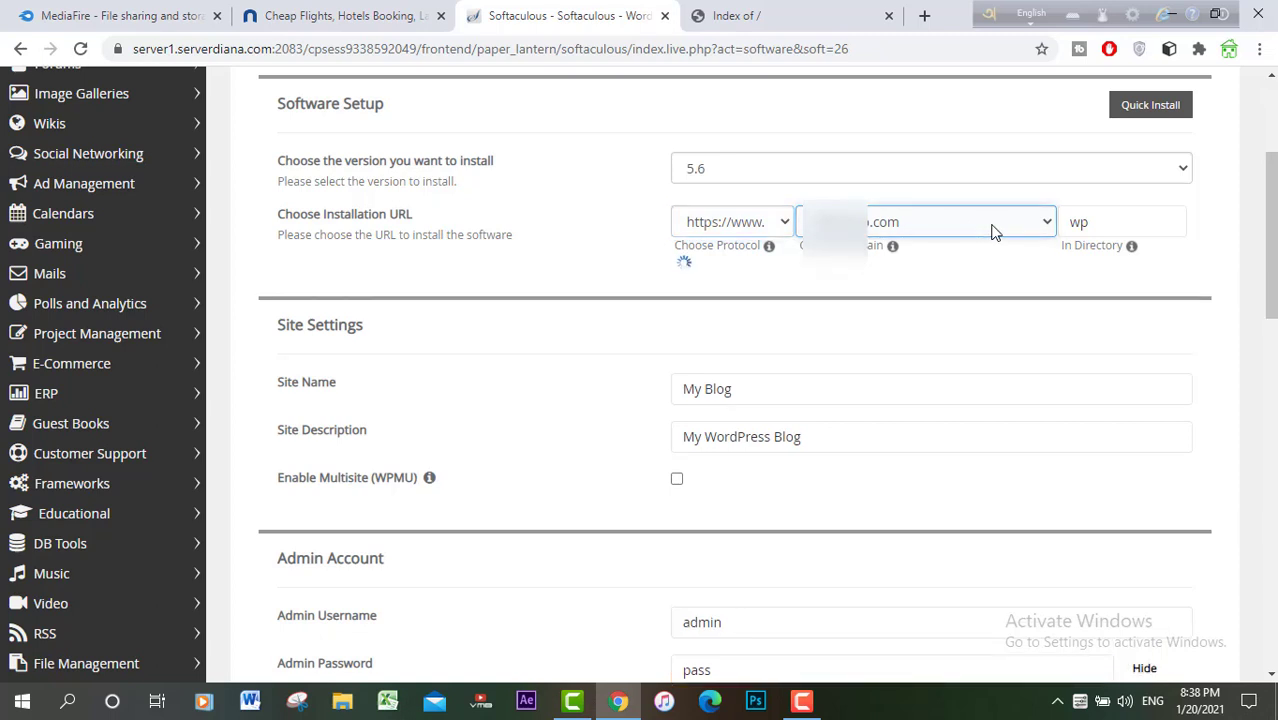
pyautogui.click(993, 230)
pyautogui.click(993, 230)
# Step: Clear the 'wp' directory so WordPress installs at the domain root
pyautogui.click(1133, 224)
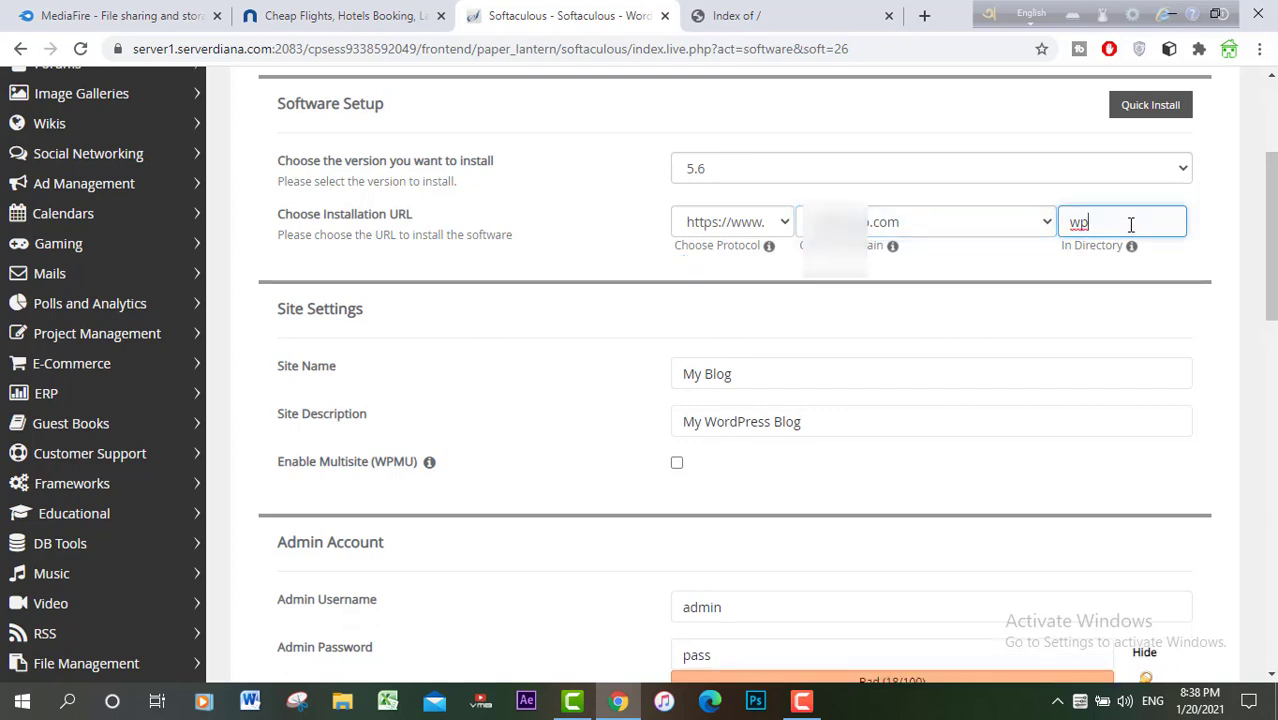
pyautogui.moveTo(1132, 224); pyautogui.dragTo(1053, 221)
pyautogui.press('BackSpace')
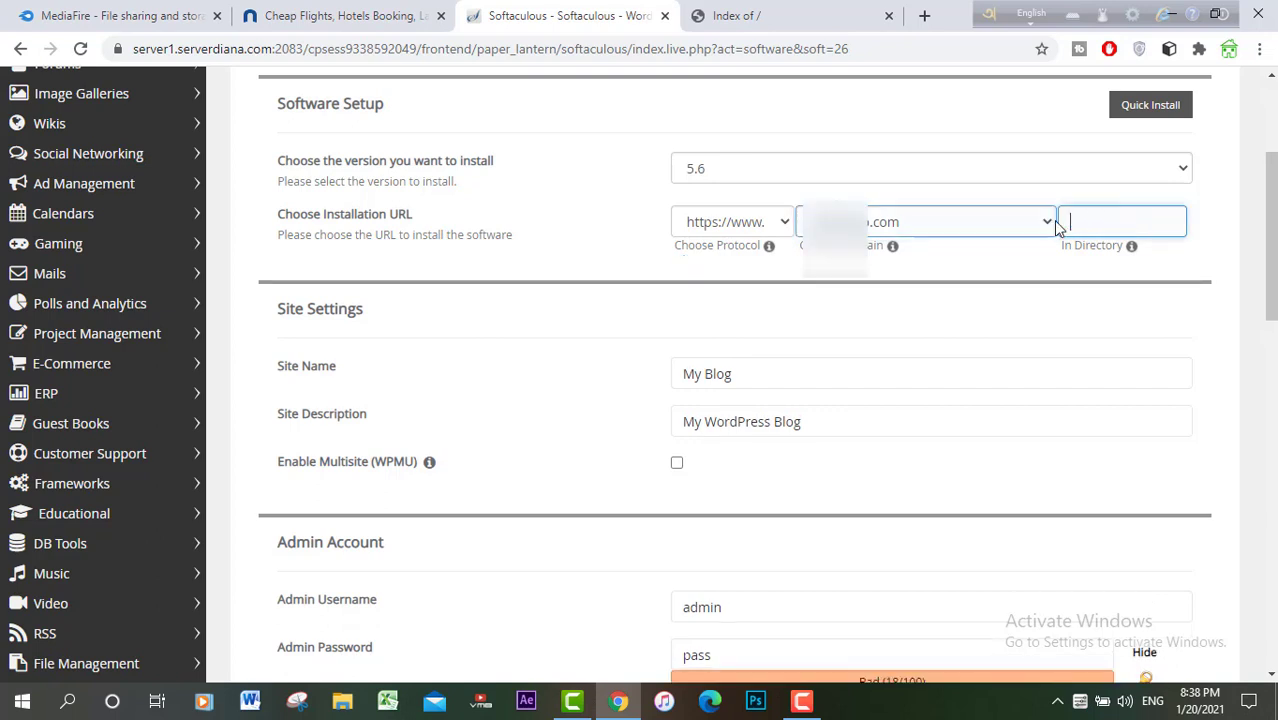
pyautogui.scroll(-2, 640, 374)
pyautogui.scroll(-1, 693, 343)
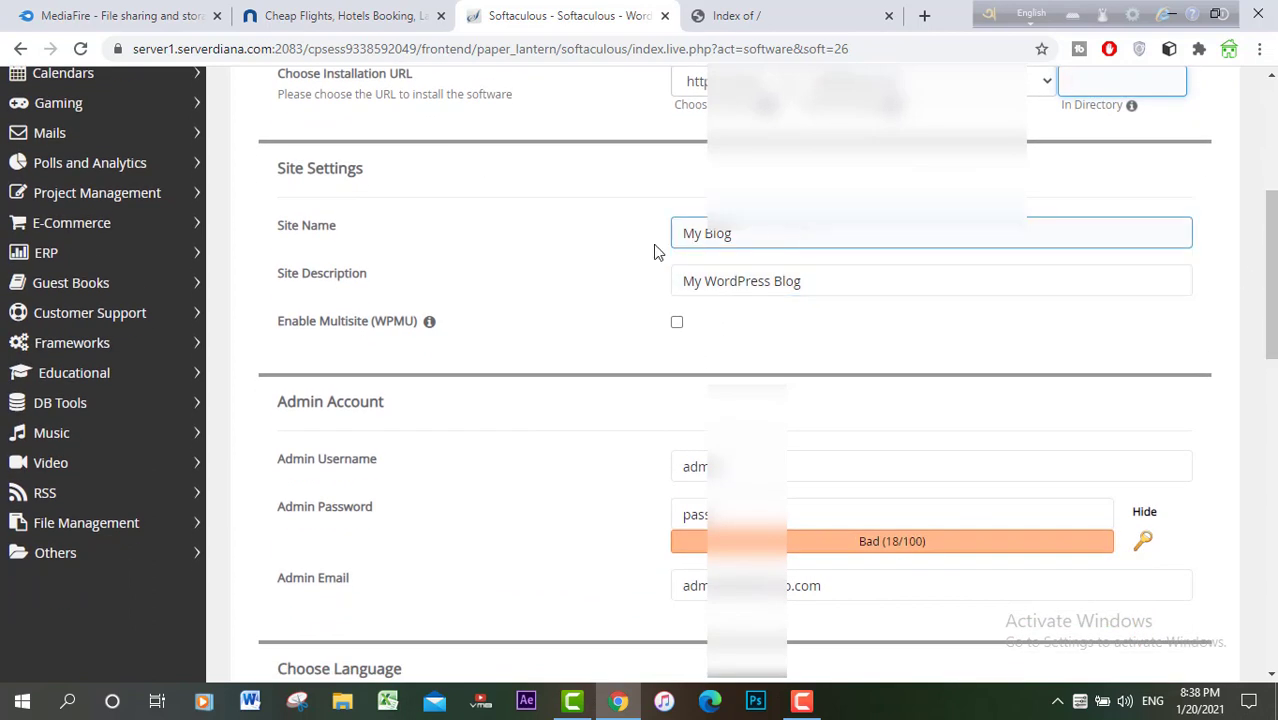
# Step: Set the site name to 'Online Shop' and description to 'Best Online Site In BD'
pyautogui.click(707, 237)
pyautogui.tripleClick(798, 235)
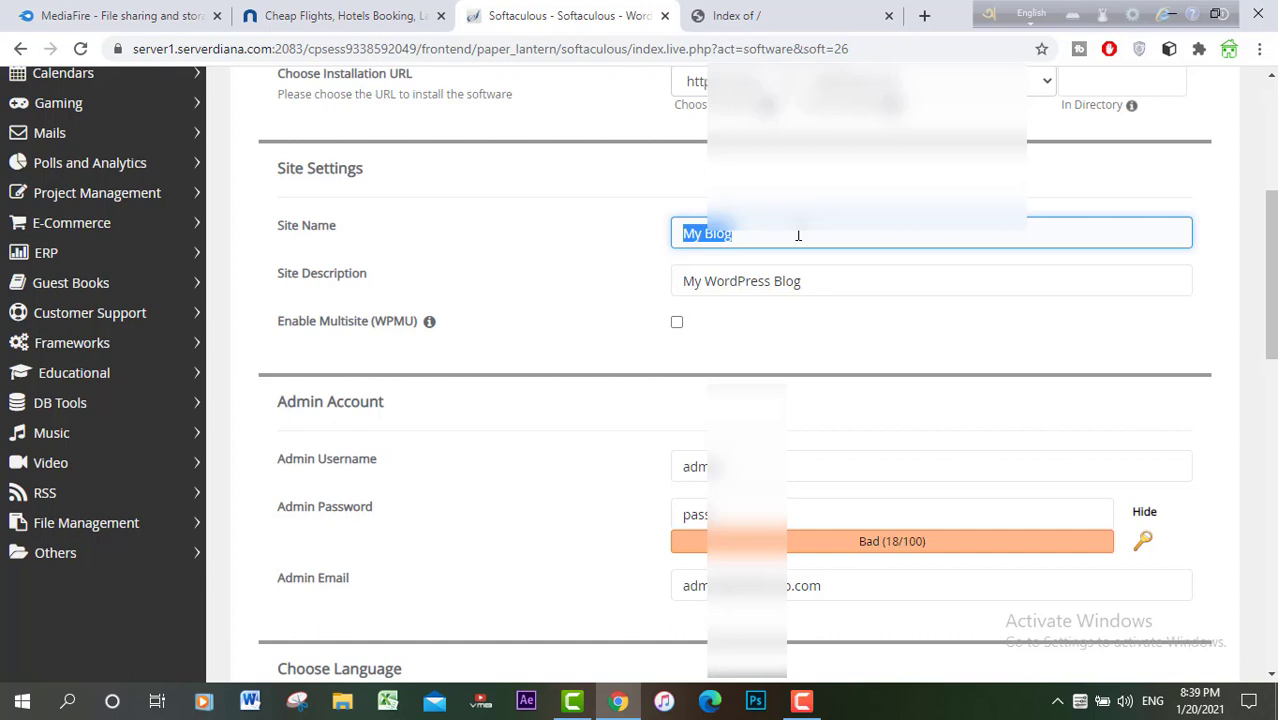
pyautogui.write('O')
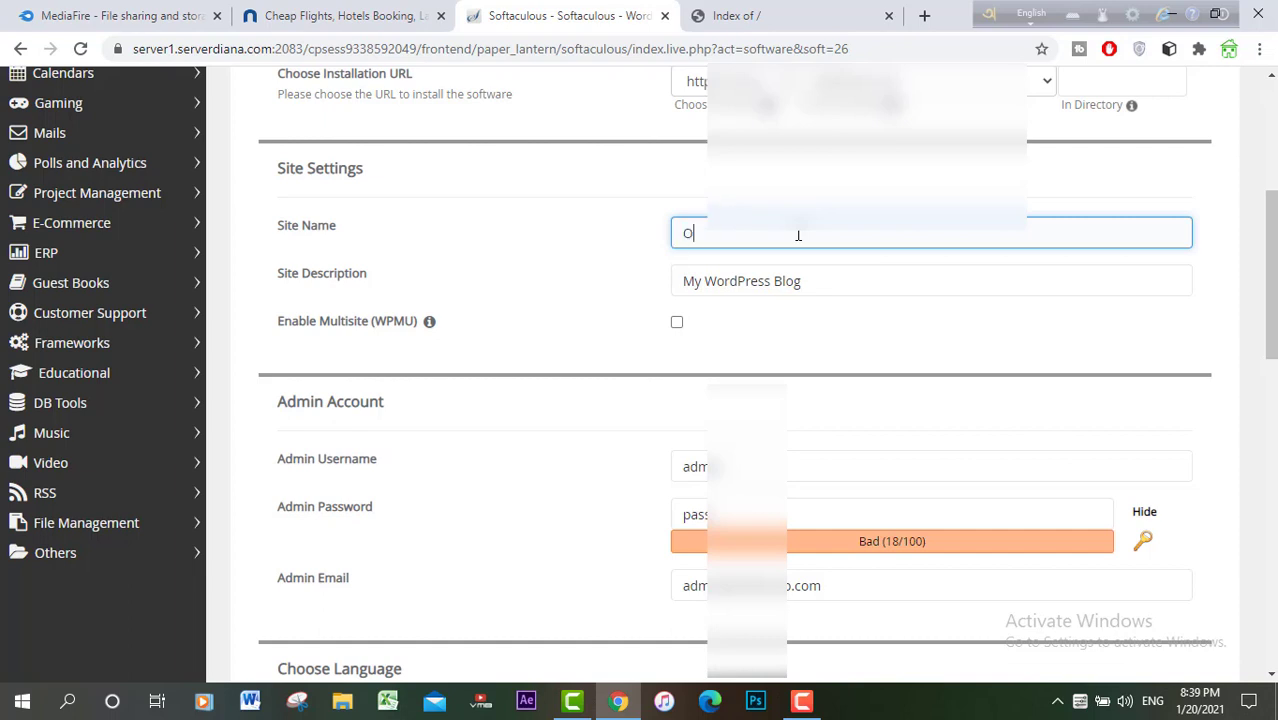
pyautogui.write('nline Shop')
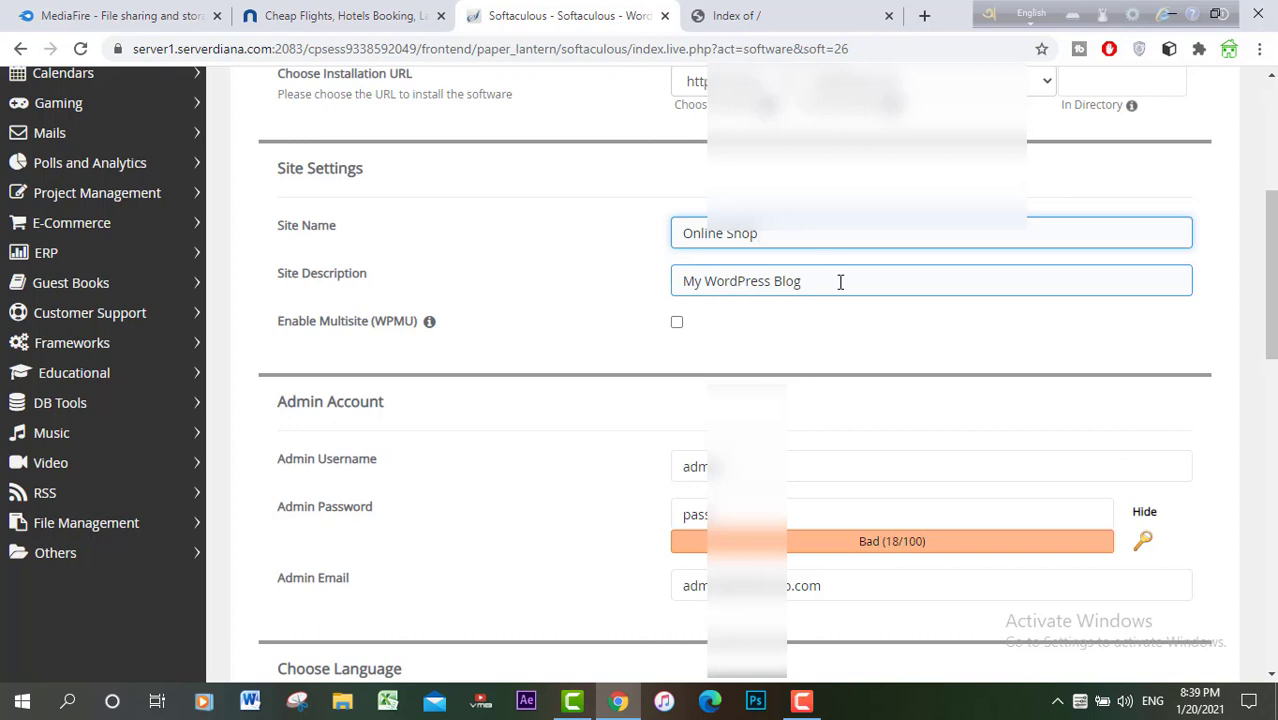
pyautogui.click(807, 282)
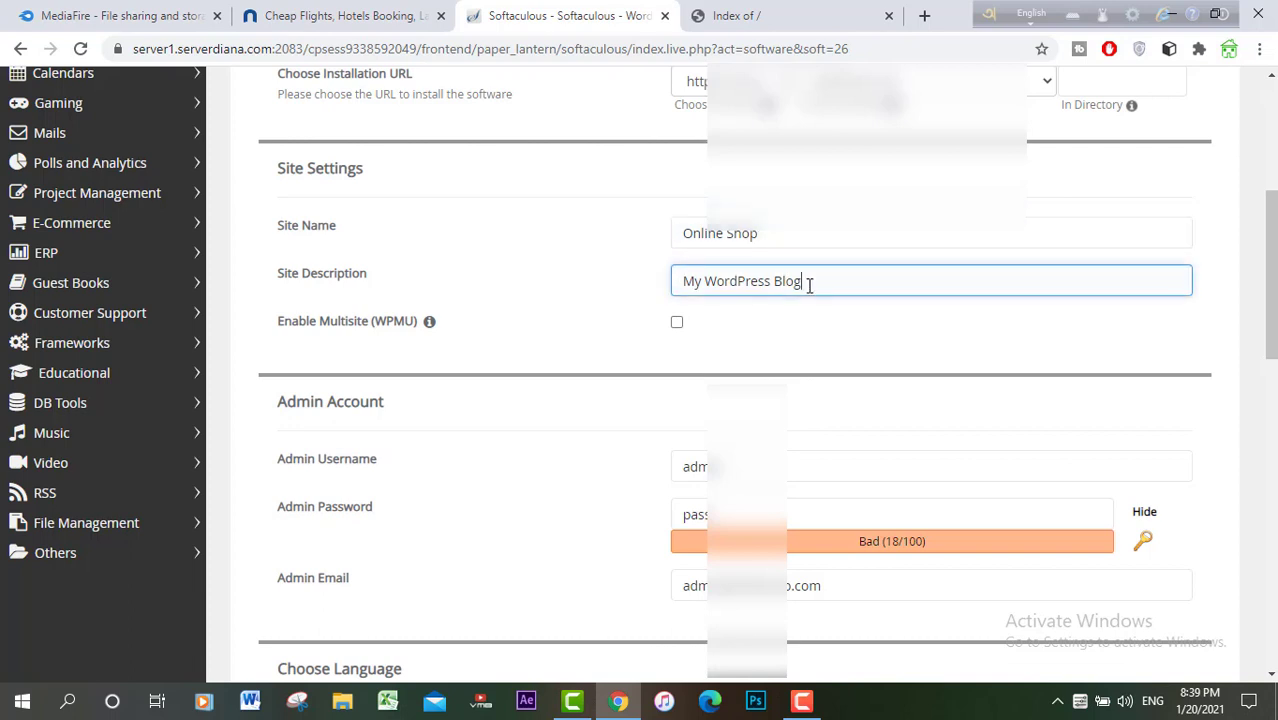
pyautogui.moveTo(807, 282); pyautogui.dragTo(665, 280)
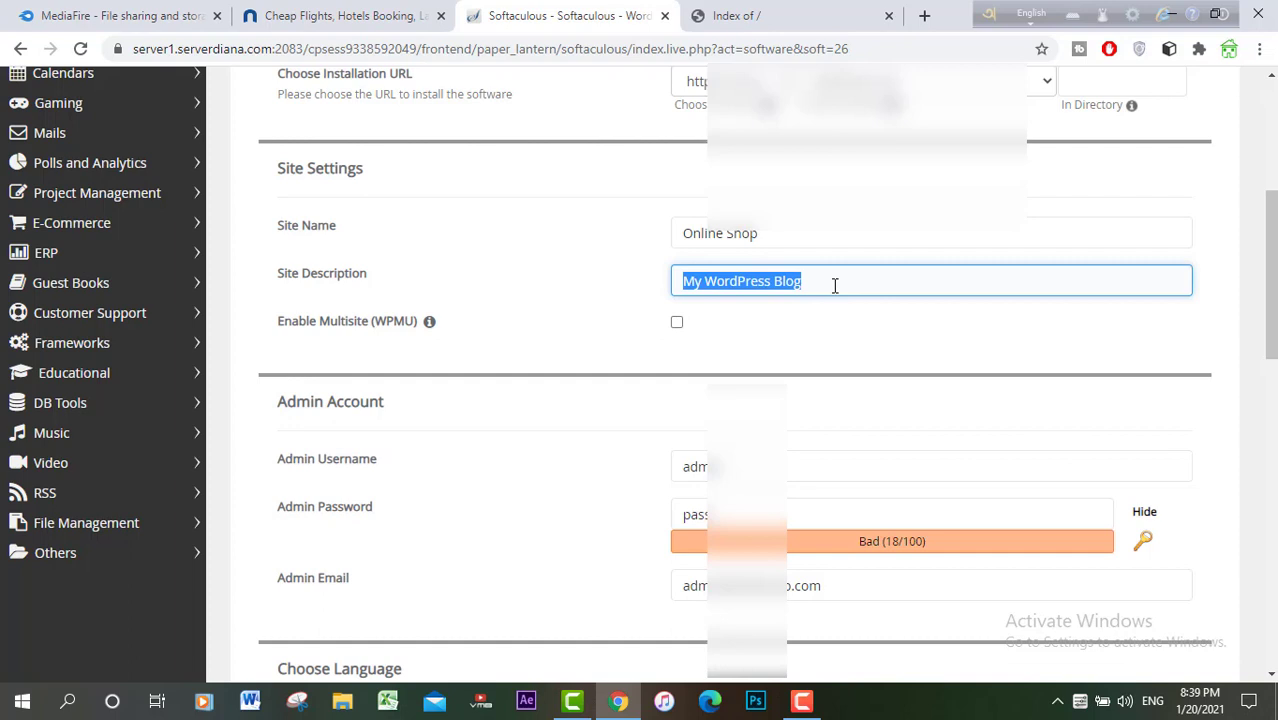
pyautogui.write('Best')
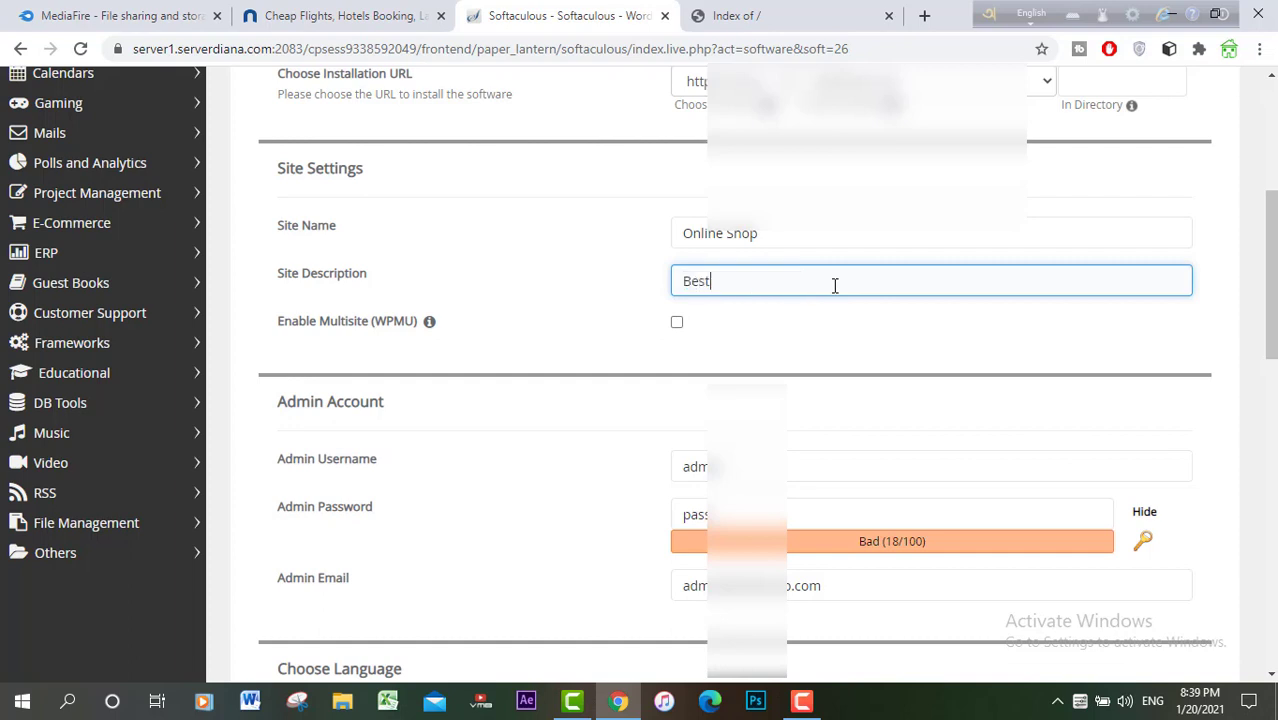
pyautogui.write(' Online Site In BD')
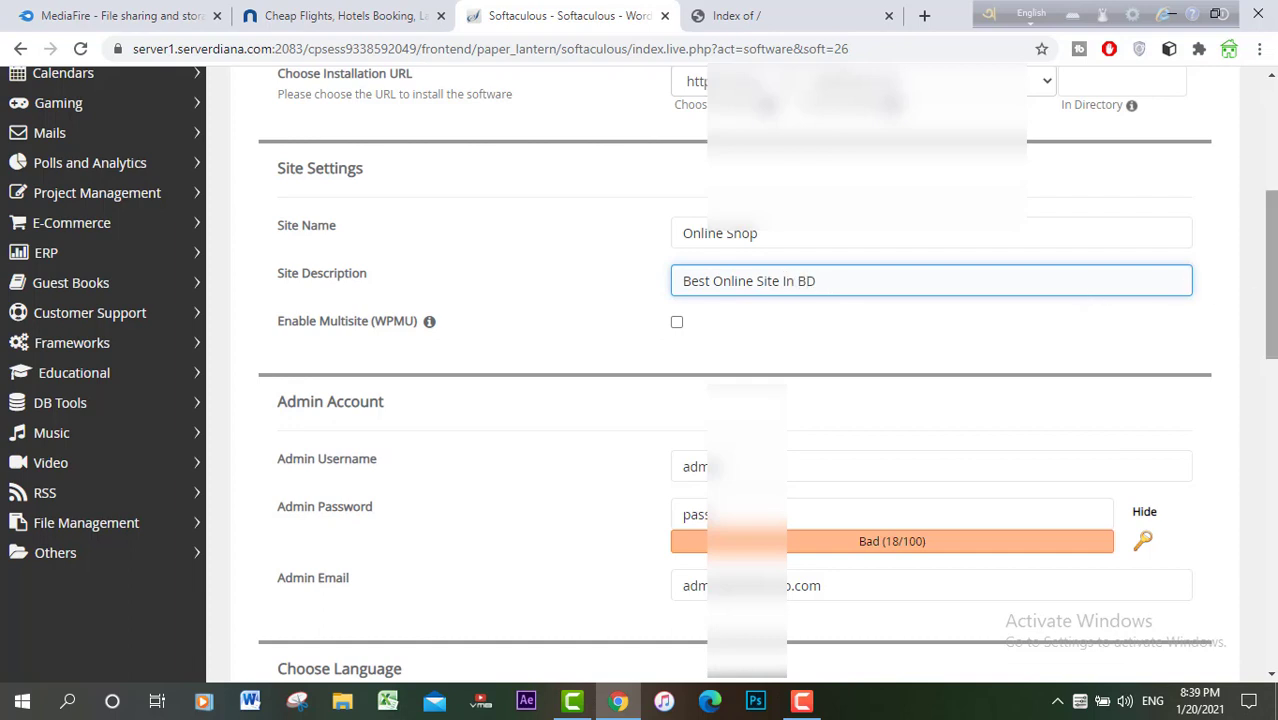
pyautogui.moveTo(1274, 306); pyautogui.dragTo(1276, 366)
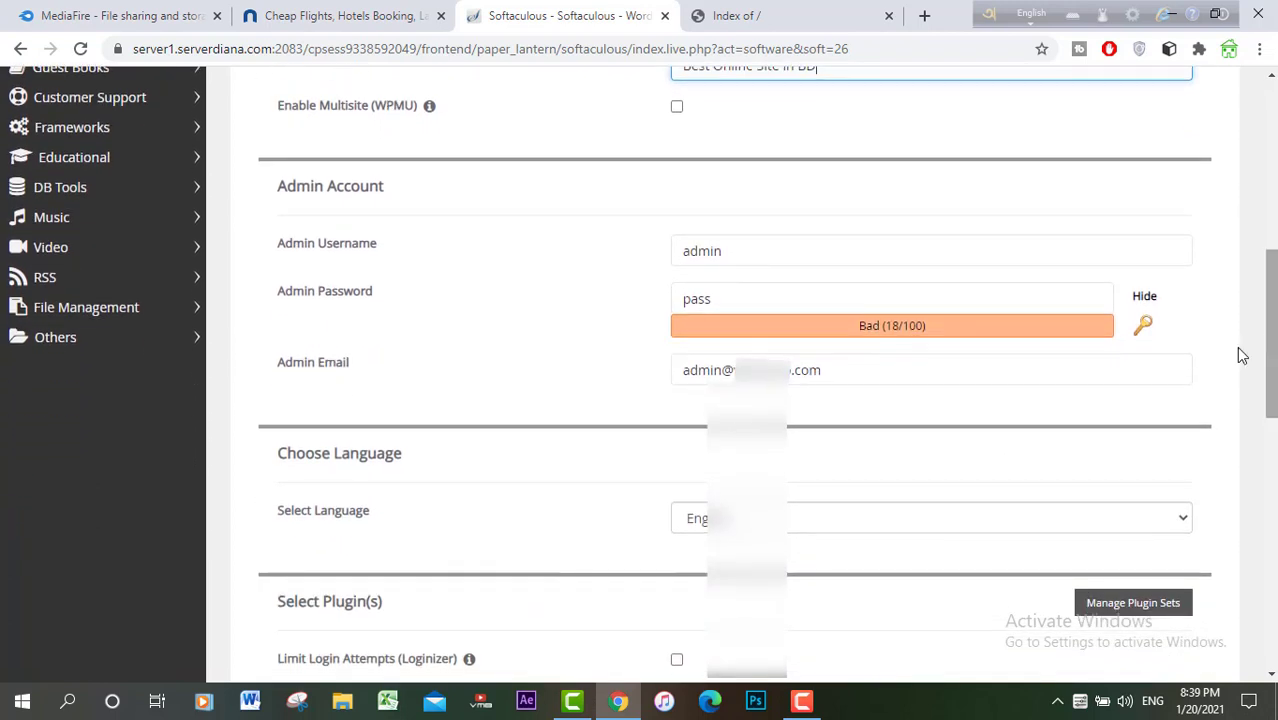
# Step: Replace the default admin username with a new username
pyautogui.doubleClick(782, 250)
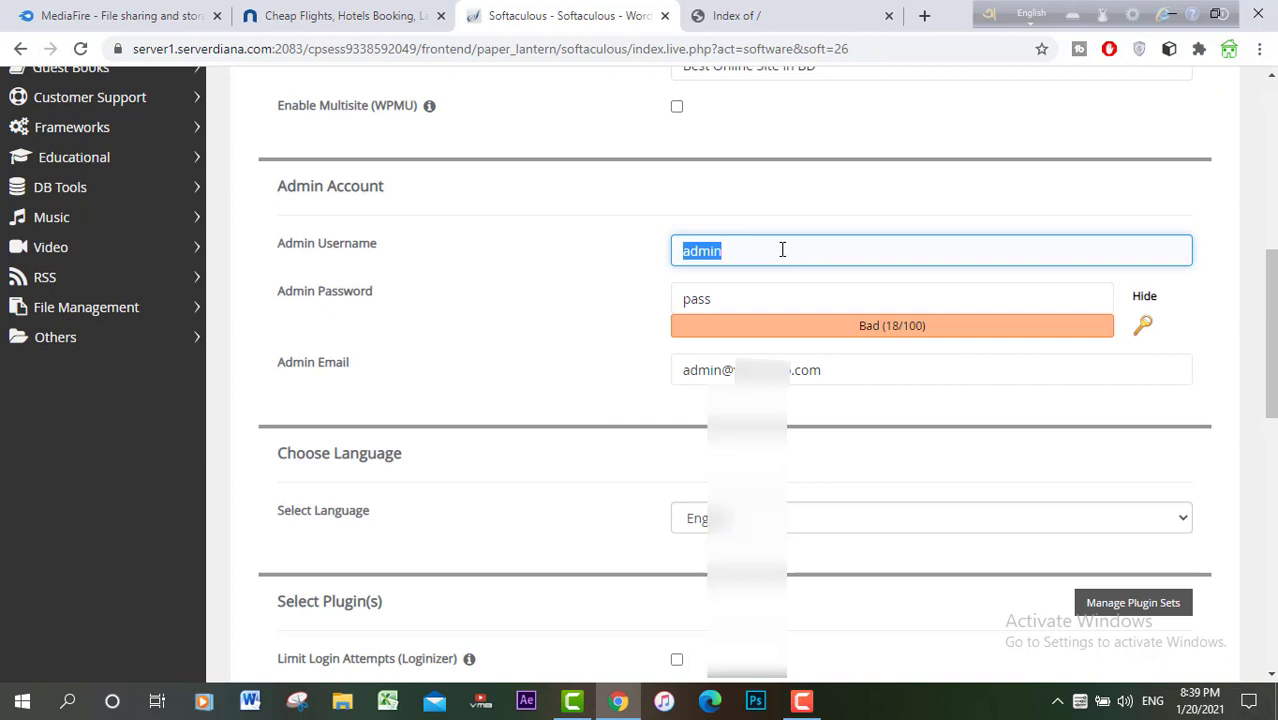
pyautogui.write('ma')
pyautogui.press('BackSpace')
pyautogui.press('BackSpace')
pyautogui.write('Manik1123')
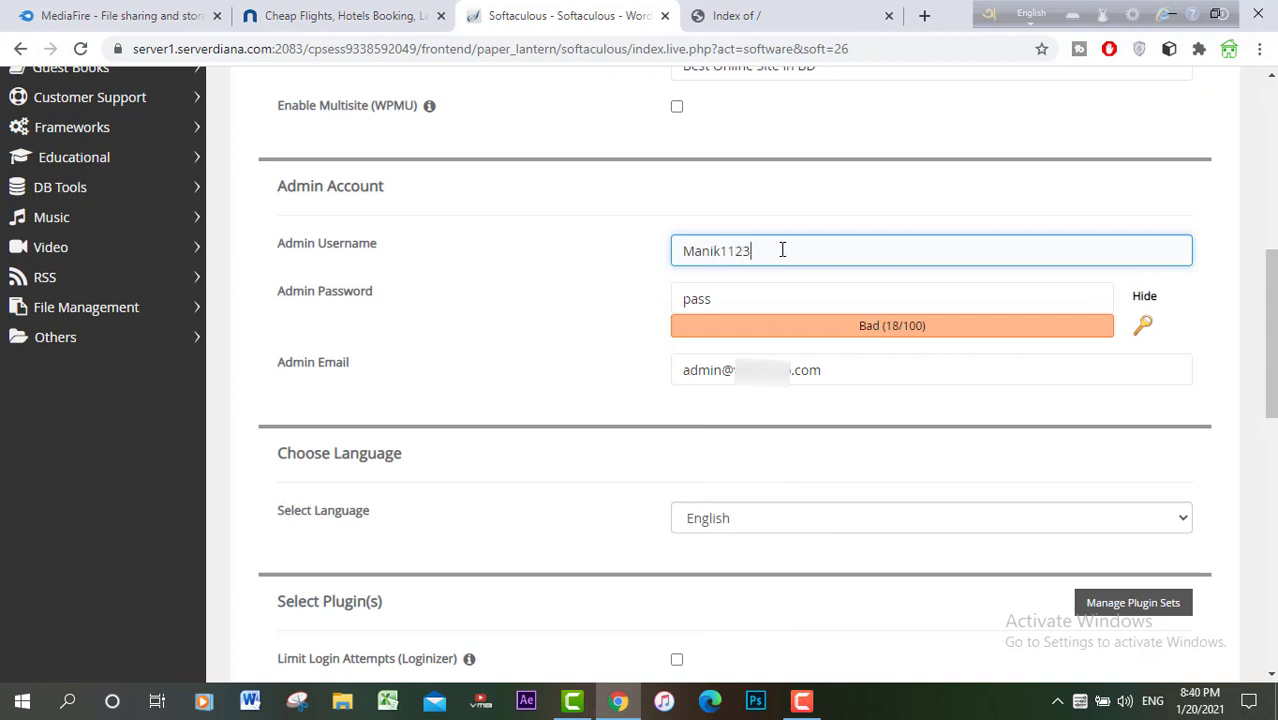
# Step: Replace the default admin password with a strong one and check the admin e-mail
pyautogui.click(870, 297)
pyautogui.press('BackSpace')
pyautogui.press('BackSpace')
pyautogui.press('BackSpace')
pyautogui.press('BackSpace')
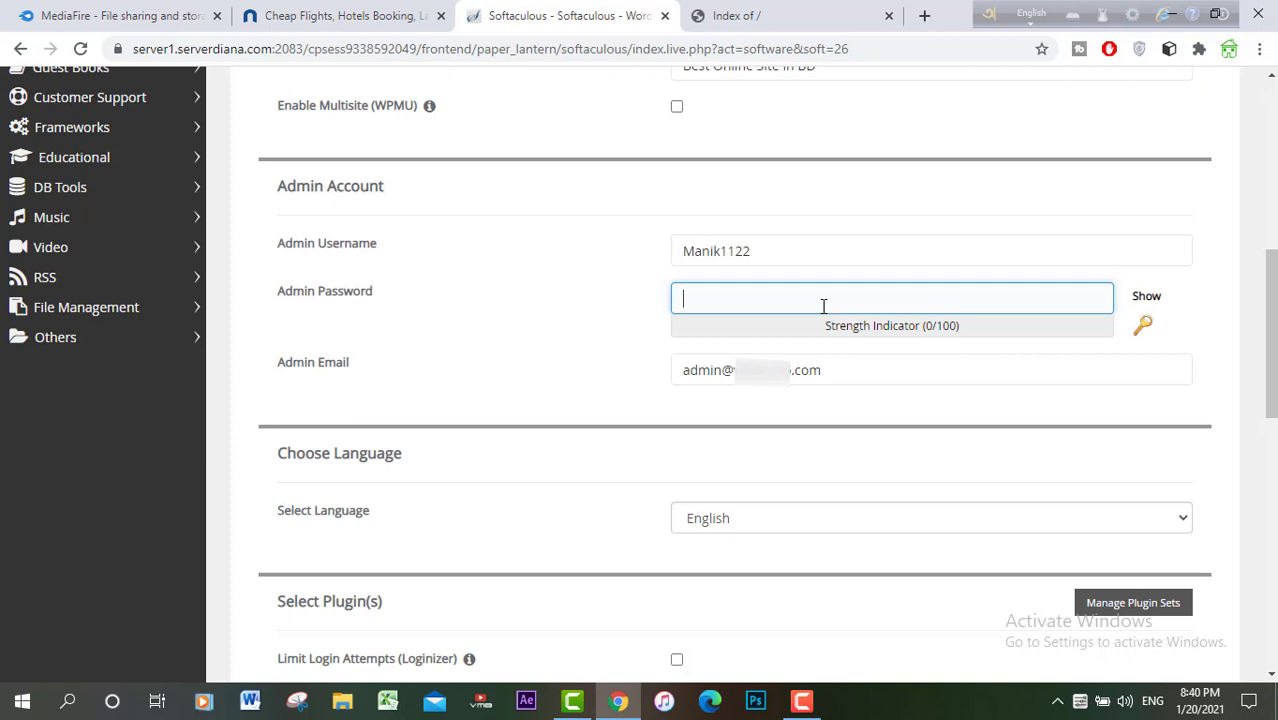
pyautogui.write('•••••')
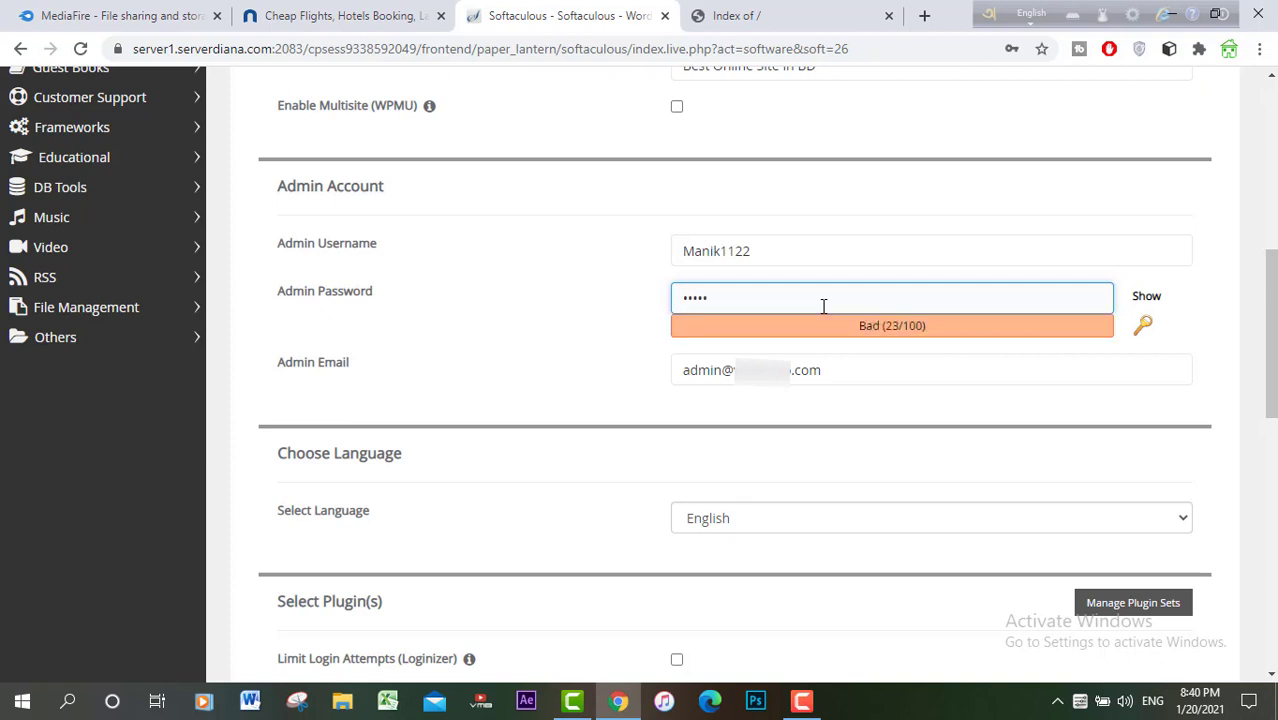
pyautogui.write('••••')
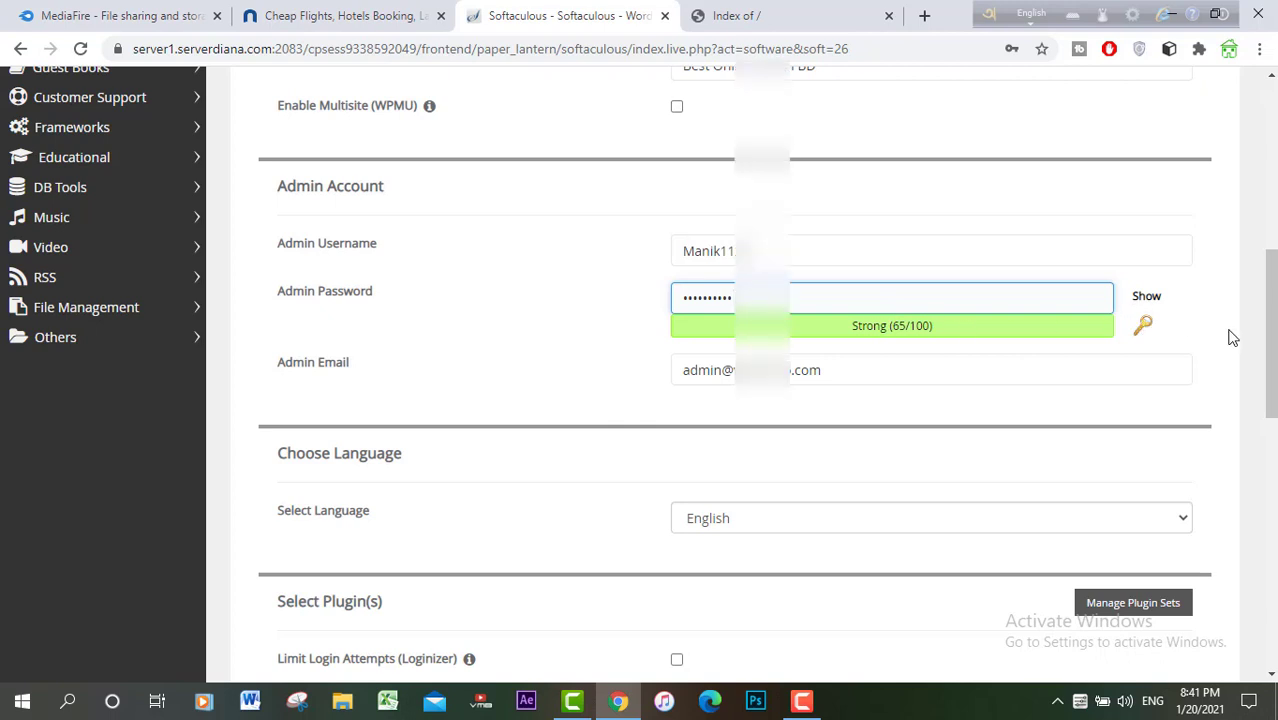
pyautogui.moveTo(1270, 312); pyautogui.dragTo(1272, 342)
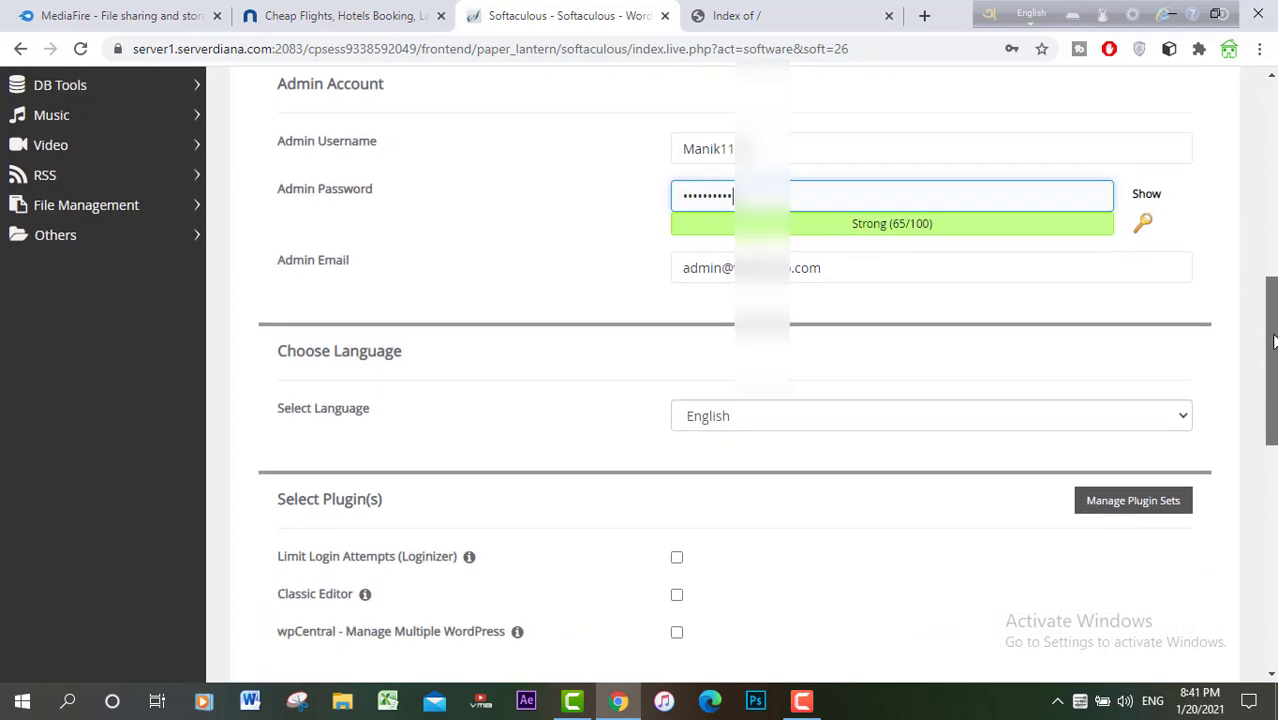
pyautogui.click(867, 271)
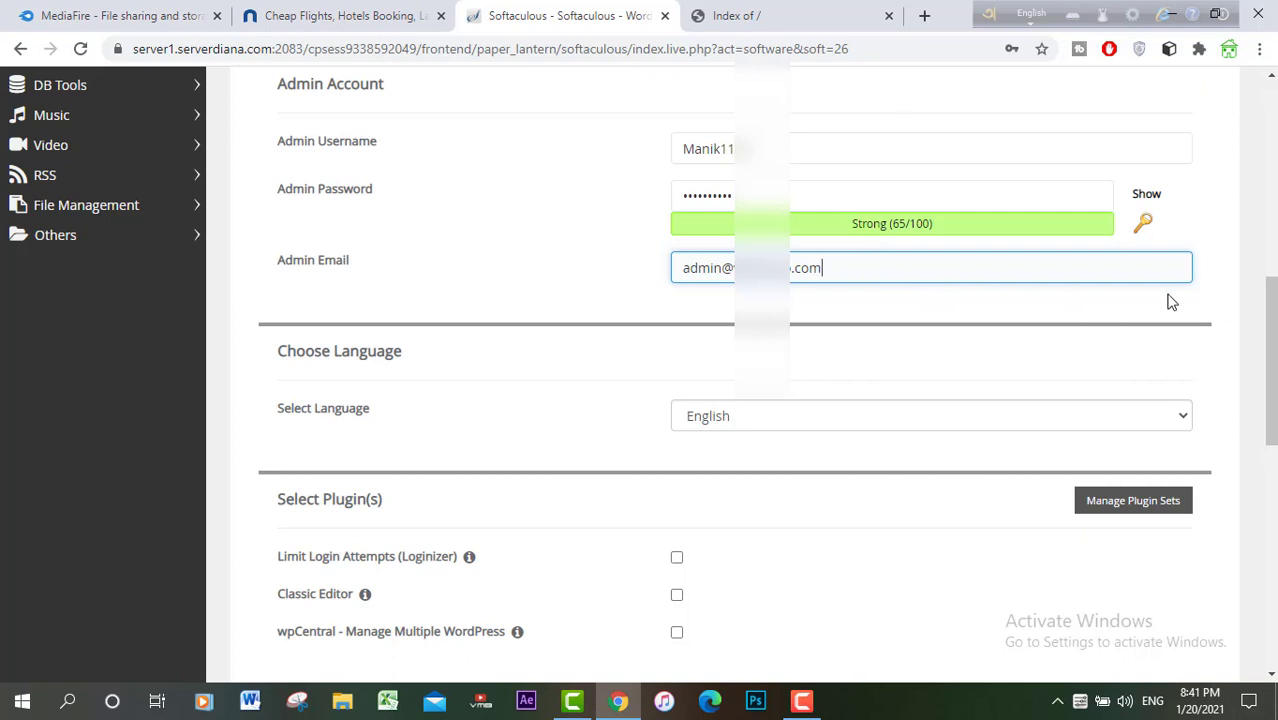
pyautogui.moveTo(1272, 350); pyautogui.dragTo(1250, 571)
# Step: Install WordPress, decline Chrome's password saving, and confirm the successful-install message
pyautogui.click(733, 462)
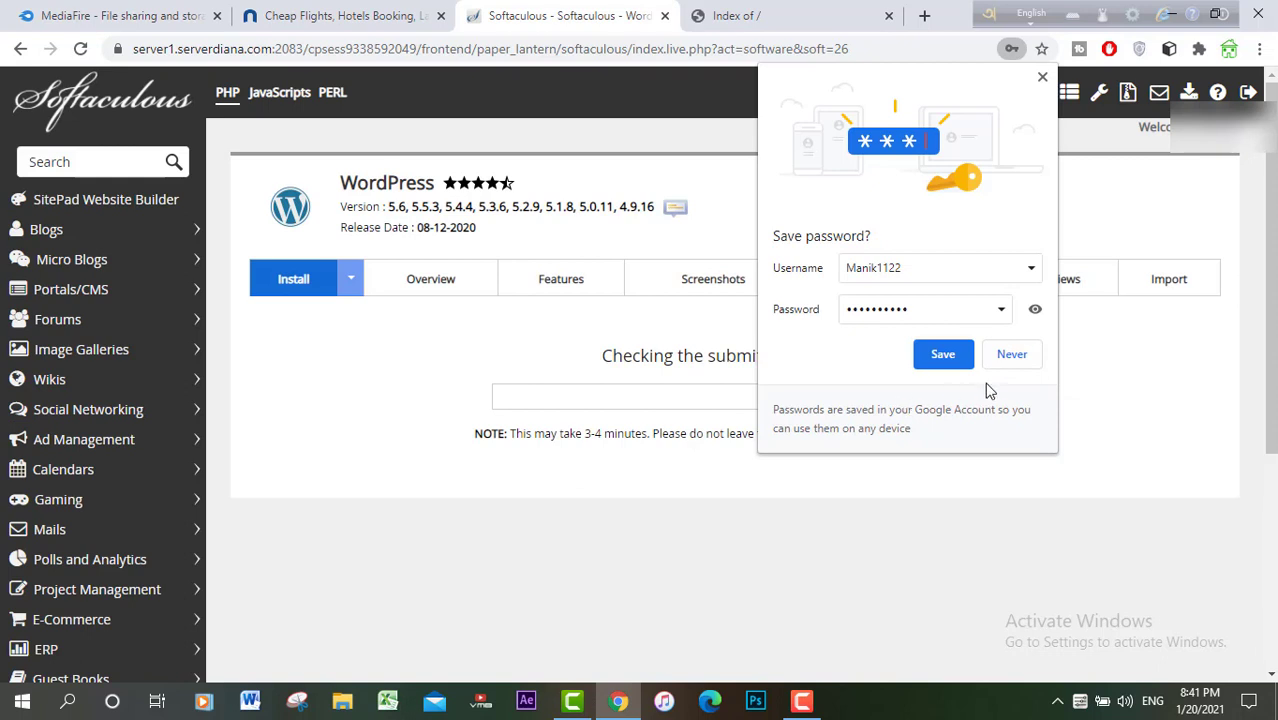
pyautogui.click(1012, 358)
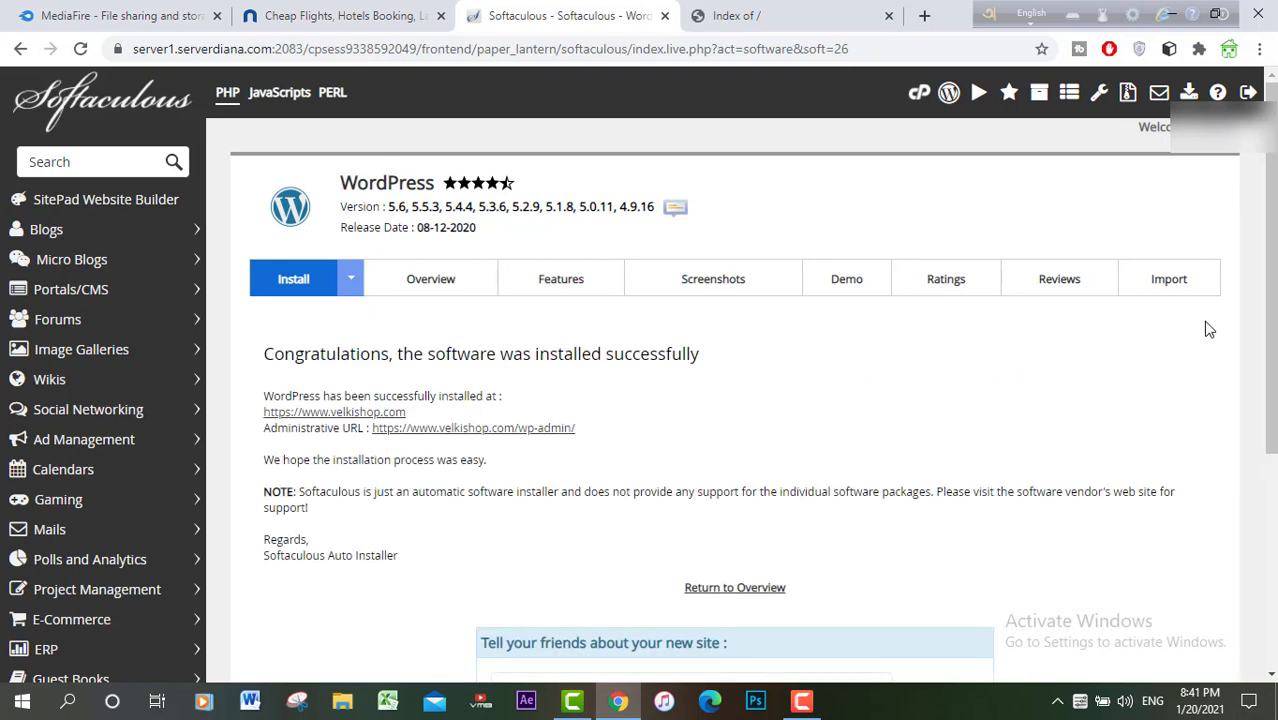
pyautogui.moveTo(1270, 329); pyautogui.dragTo(1270, 433)
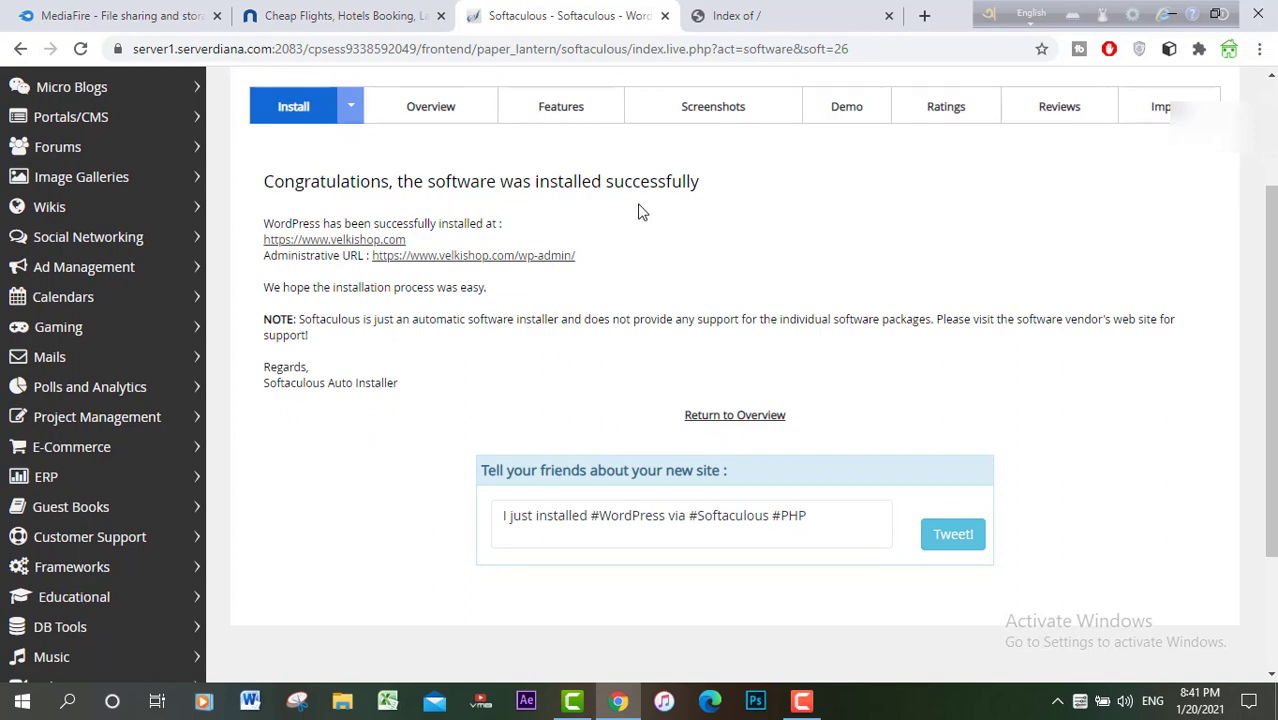
pyautogui.moveTo(1262, 312); pyautogui.dragTo(1271, 205)
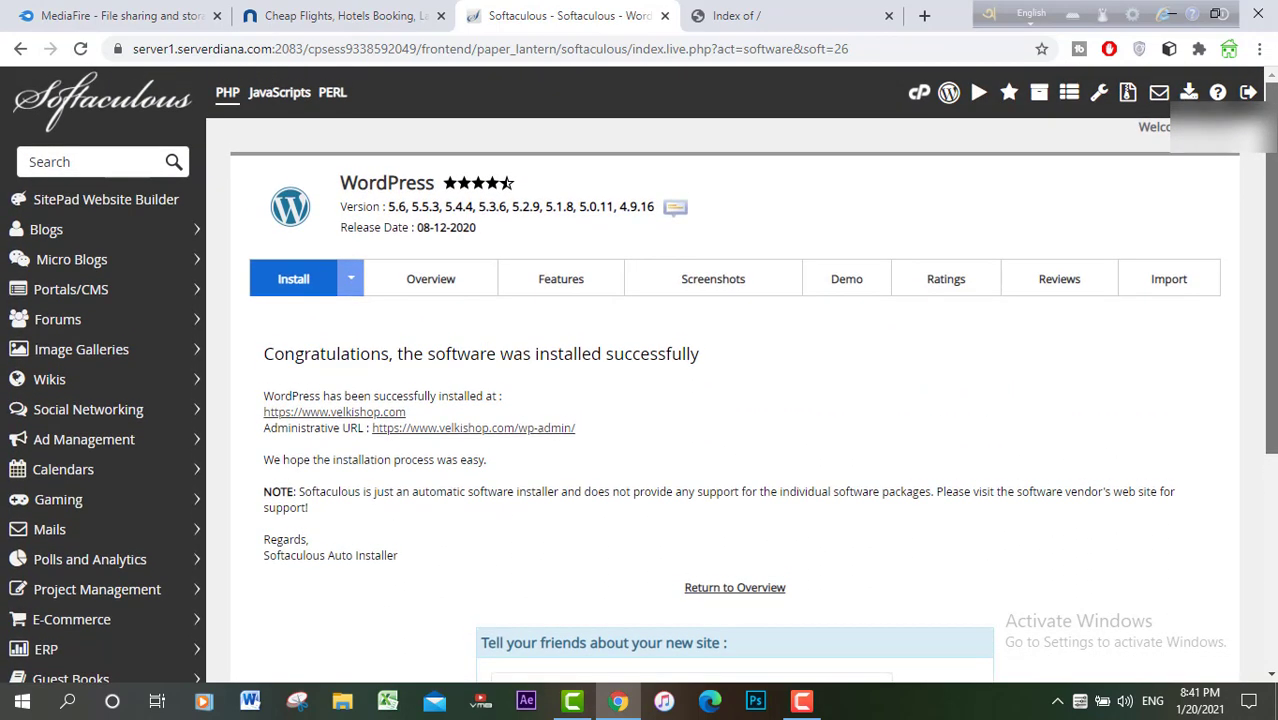
pyautogui.click(833, 22)
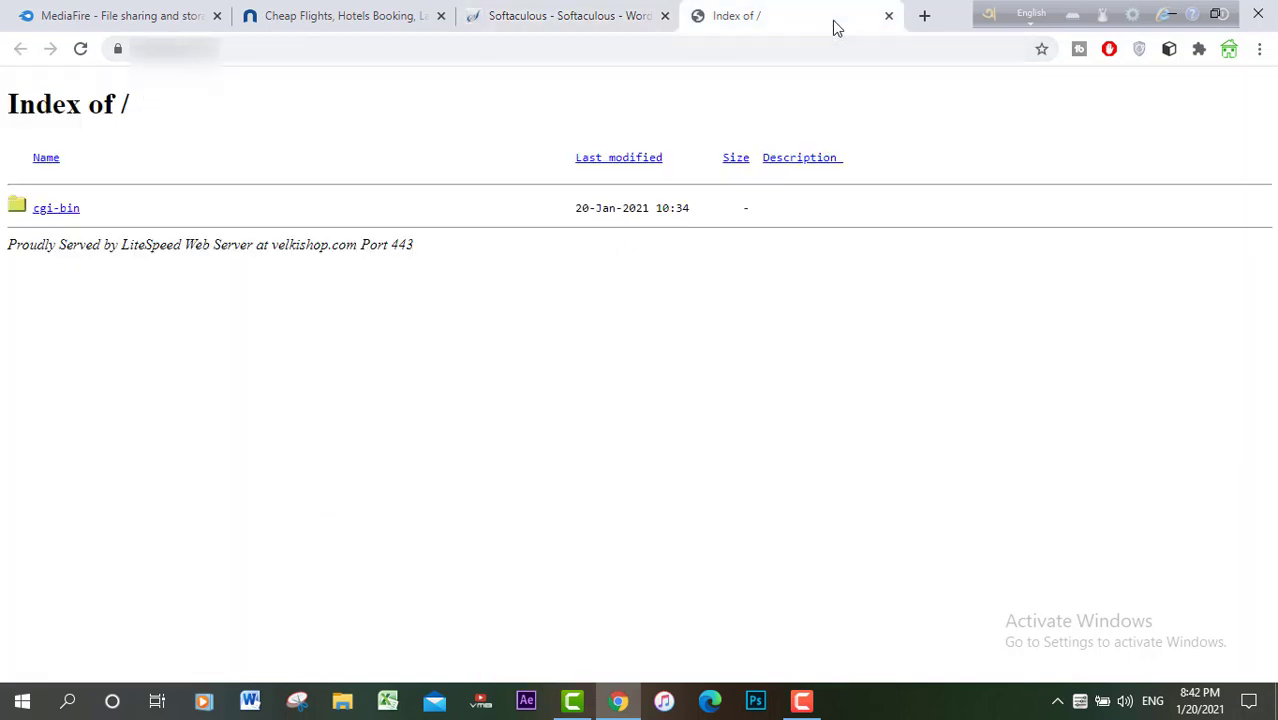
# Step: Reload the domain to view the live ONLINE SHOP site with its tagline and Hello world! post
pyautogui.click(80, 49)
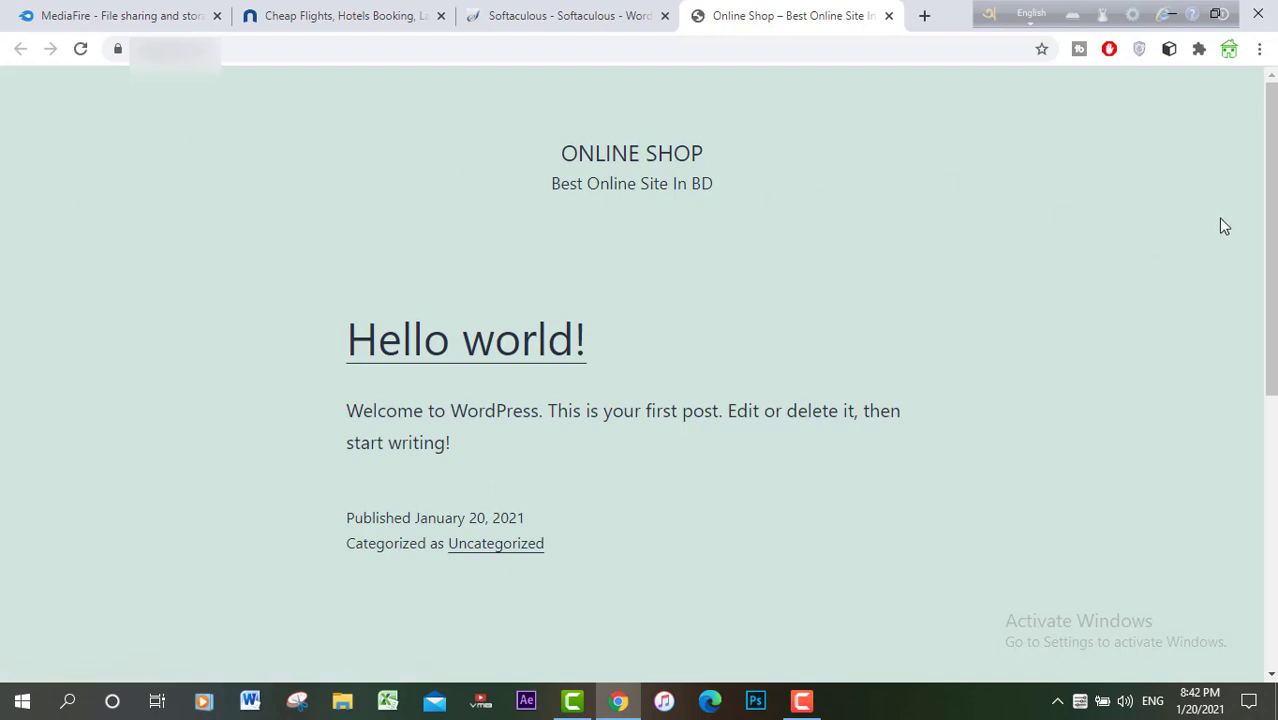
pyautogui.moveTo(1270, 253)
pyautogui.mouseDown()
pyautogui.moveTo(1267, 428)
pyautogui.moveTo(1270, 240)
pyautogui.mouseUp()
pyautogui.doubleClick(707, 197)
pyautogui.click(924, 255)
pyautogui.scroll(-2, 1270, 300)
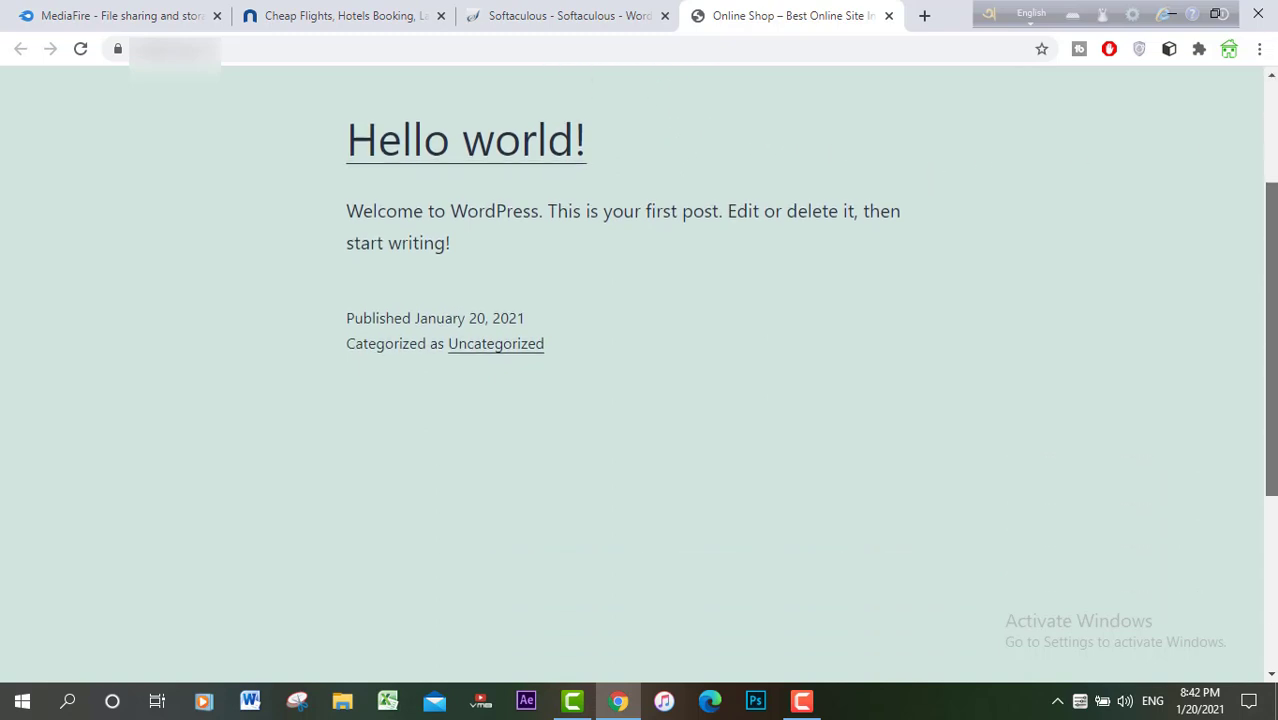
pyautogui.scroll(-3, 1272, 370)
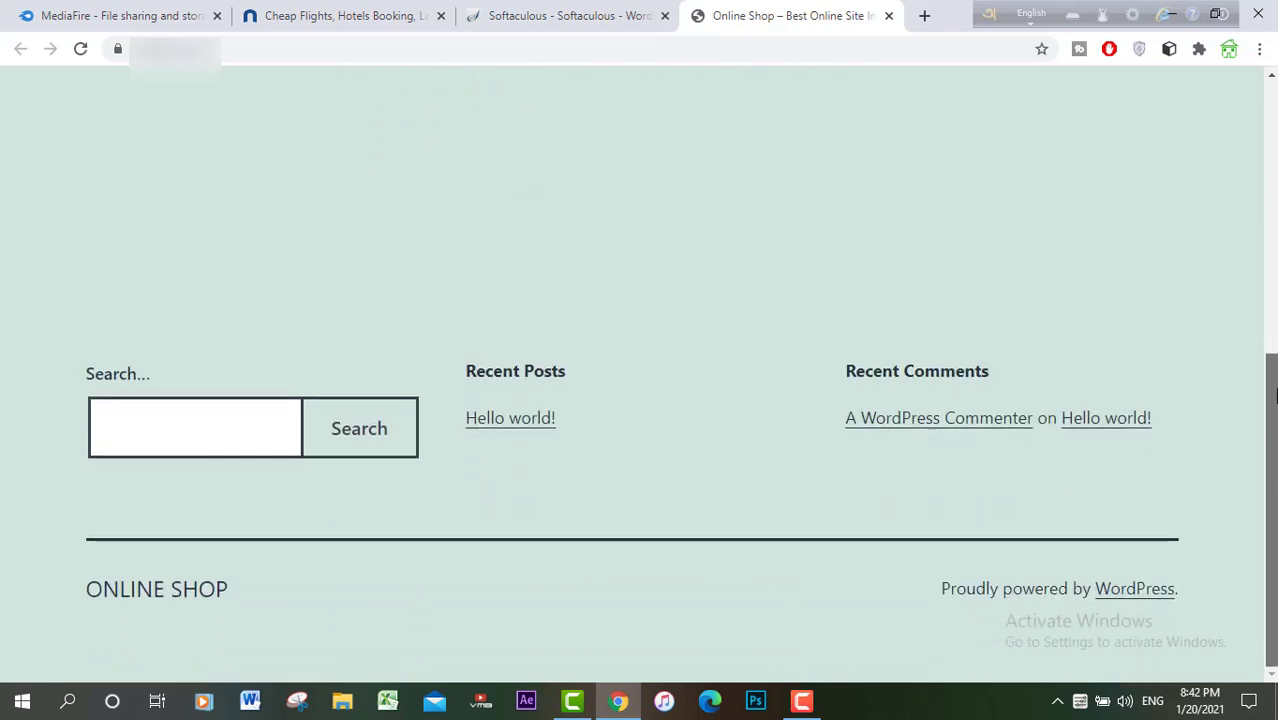
pyautogui.scroll(4, 1272, 395)
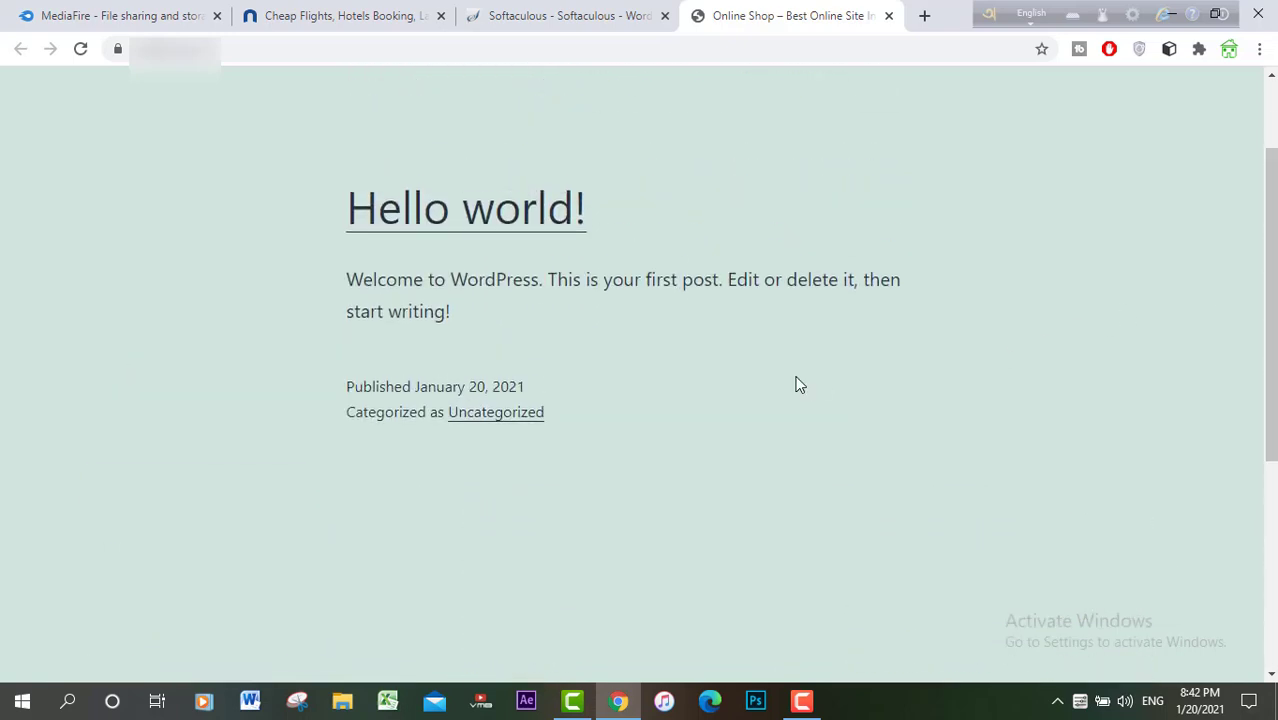
pyautogui.scroll(-2, 1272, 323)
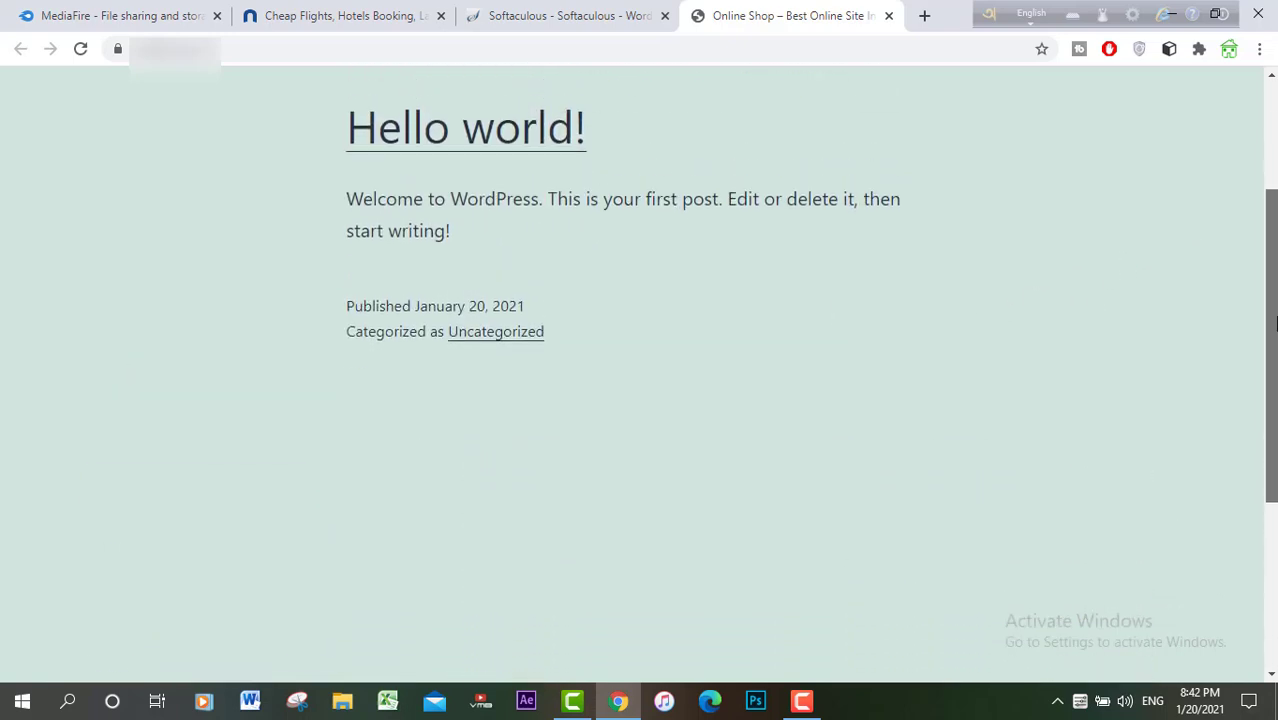
pyautogui.moveTo(1274, 323); pyautogui.dragTo(1266, 281)
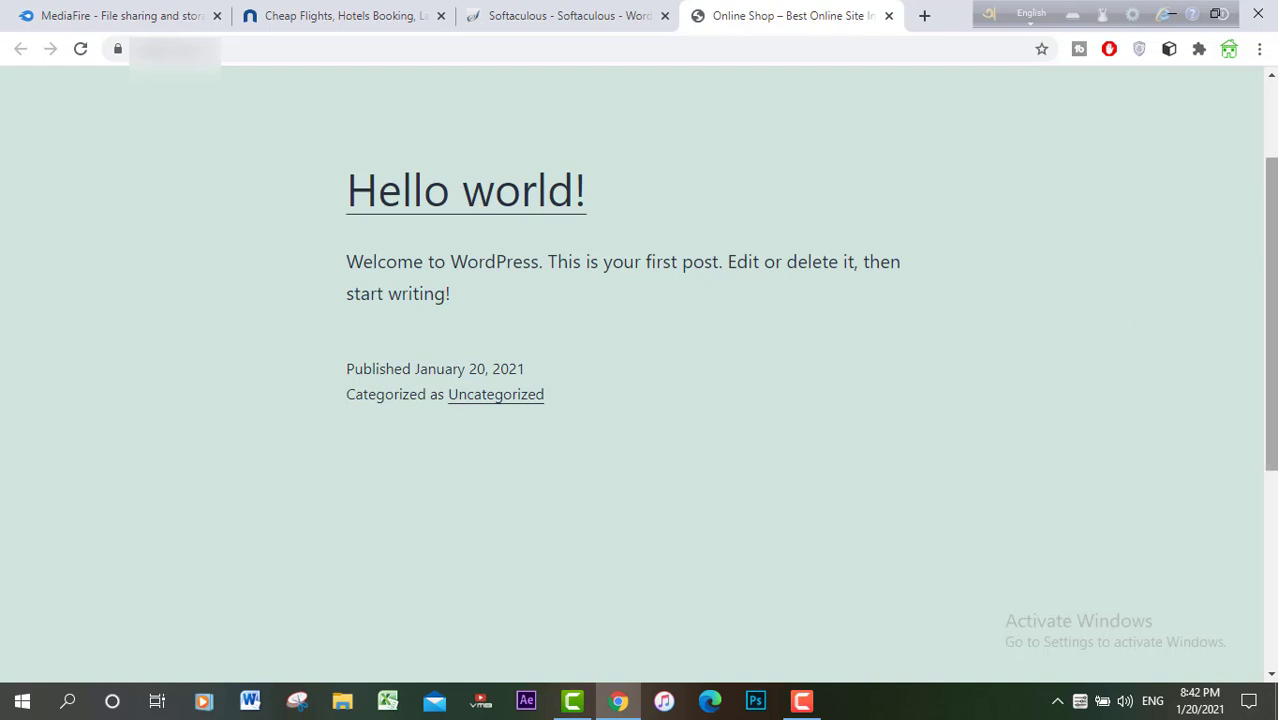
pyautogui.moveTo(1269, 309); pyautogui.dragTo(1272, 343)
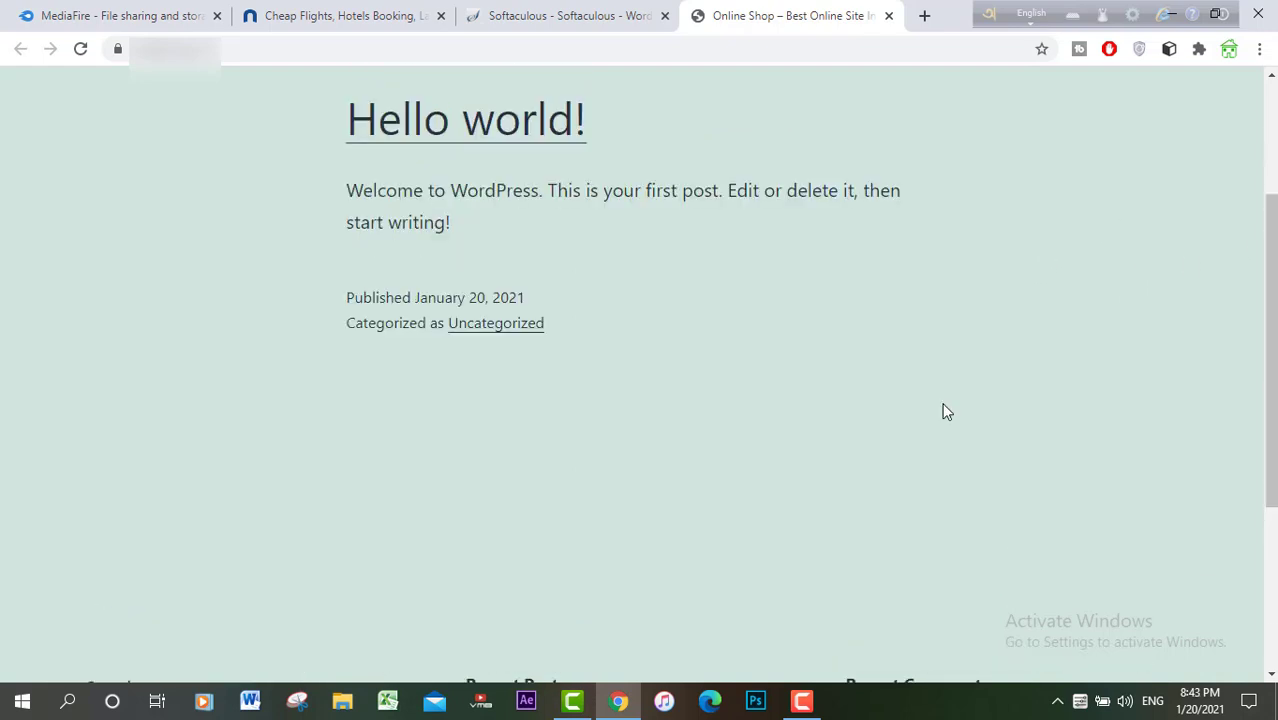